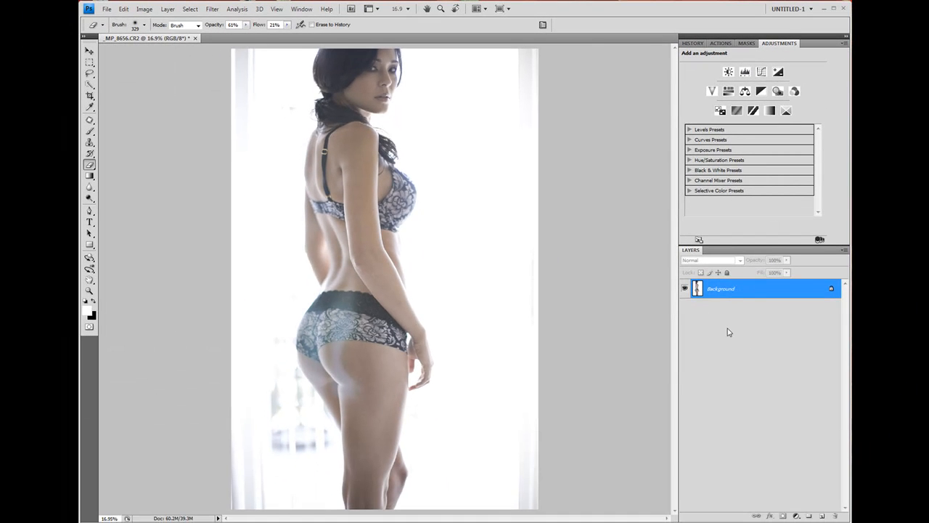
- Duplicate the Background layer and add a new empty layer above the copy, blended in Soft Light mode
left_click_drag(696, 289, 822, 514)
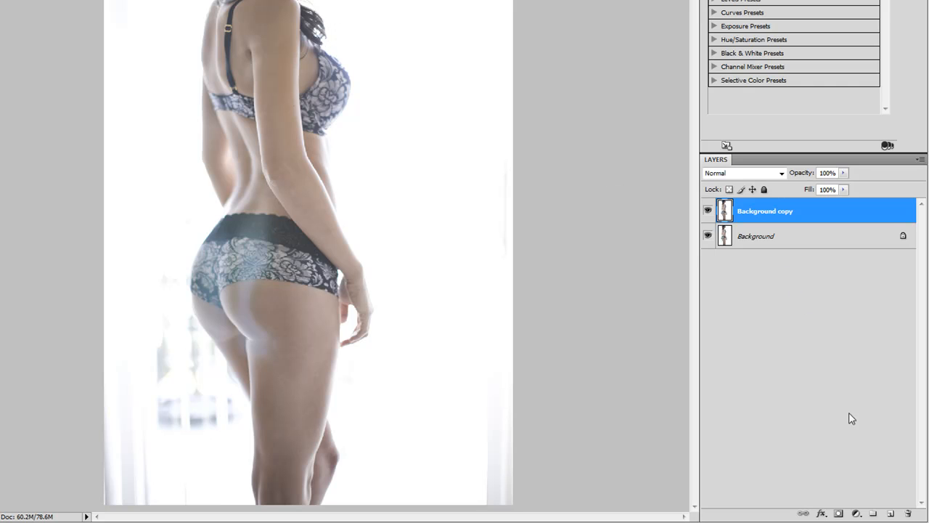
left_click(890, 513)
left_click(781, 173)
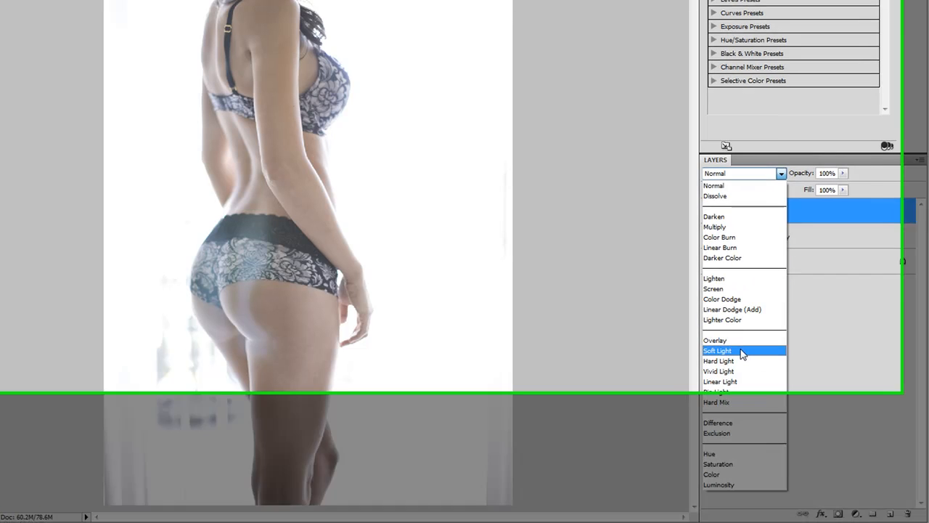
left_click(742, 351)
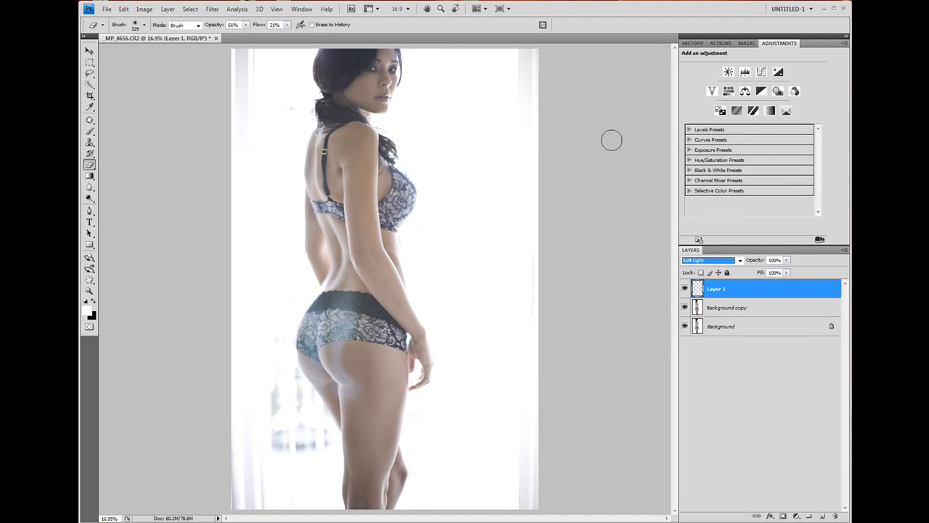
- Add a Curves adjustment layer named Curves 1 above Layer 1, keeping Normal mode and 100% opacity
left_click(693, 43)
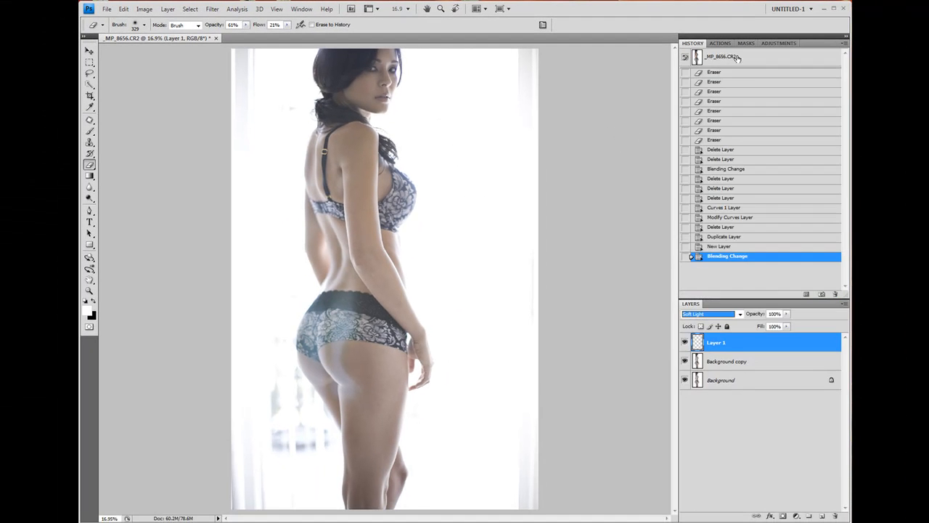
left_click(779, 44)
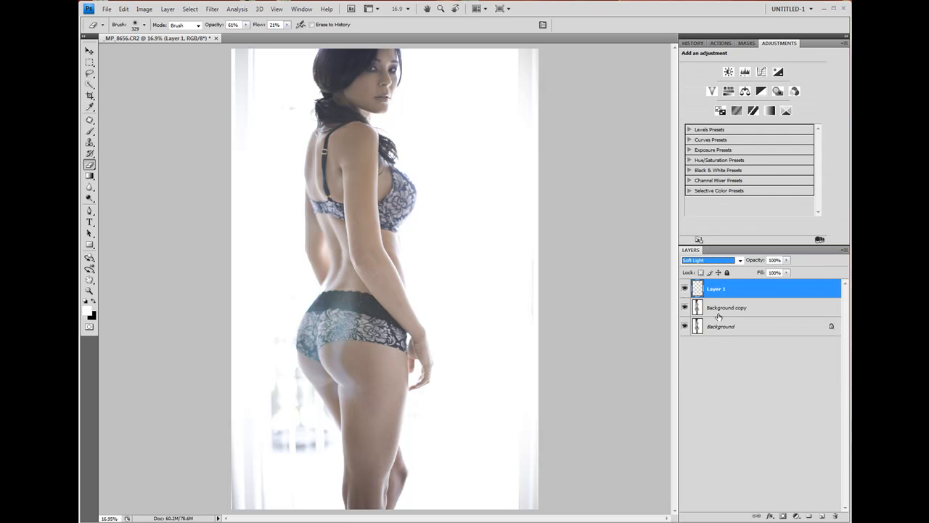
left_click(167, 9)
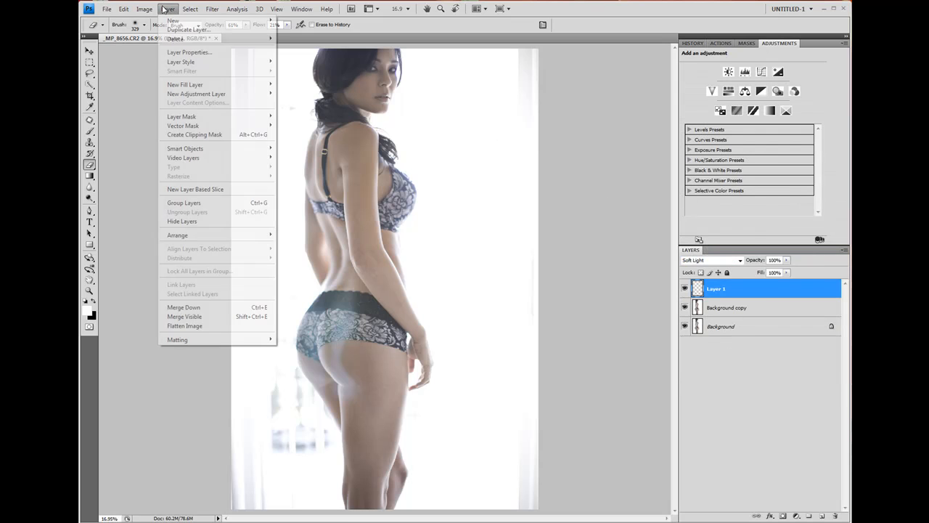
mouse_move(220, 95)
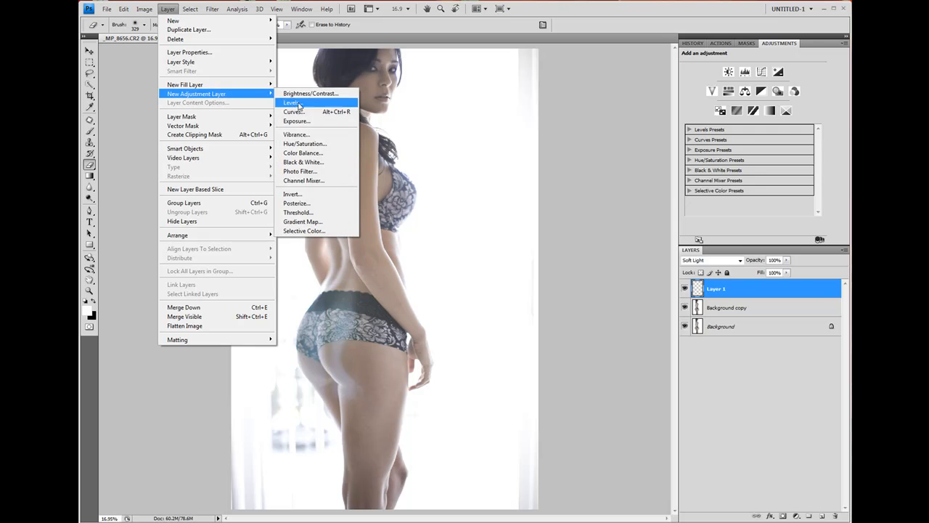
left_click(307, 114)
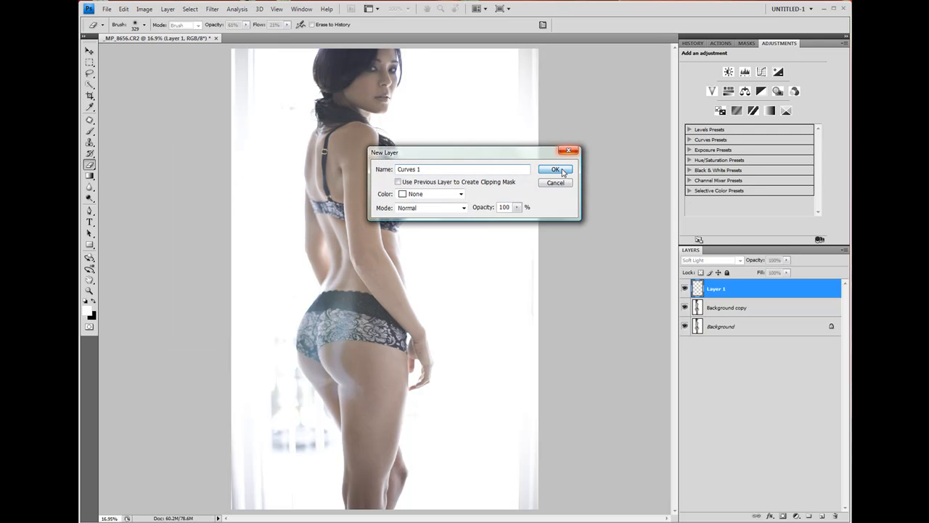
left_click(555, 170)
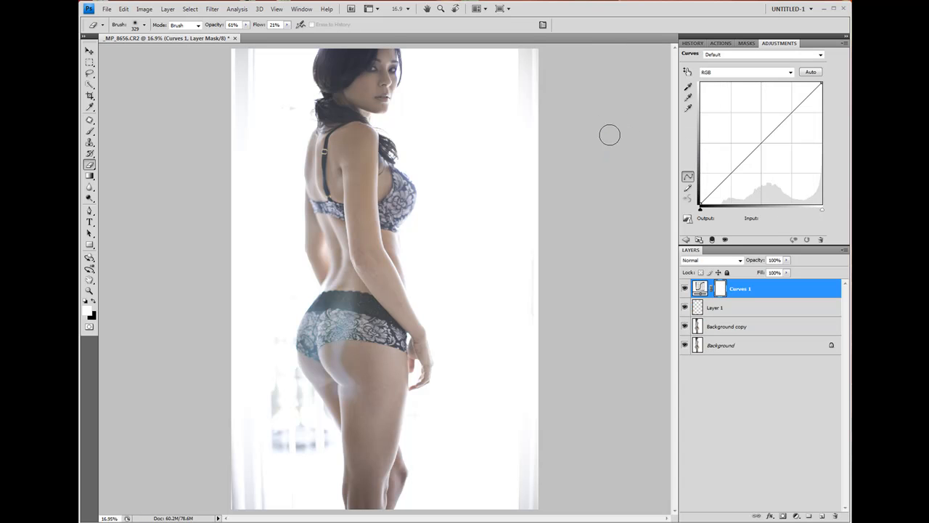
- Apply the automatic correction to the Curves 1 layer and inspect its Red, Green, Blue and RGB curves
left_click(813, 73)
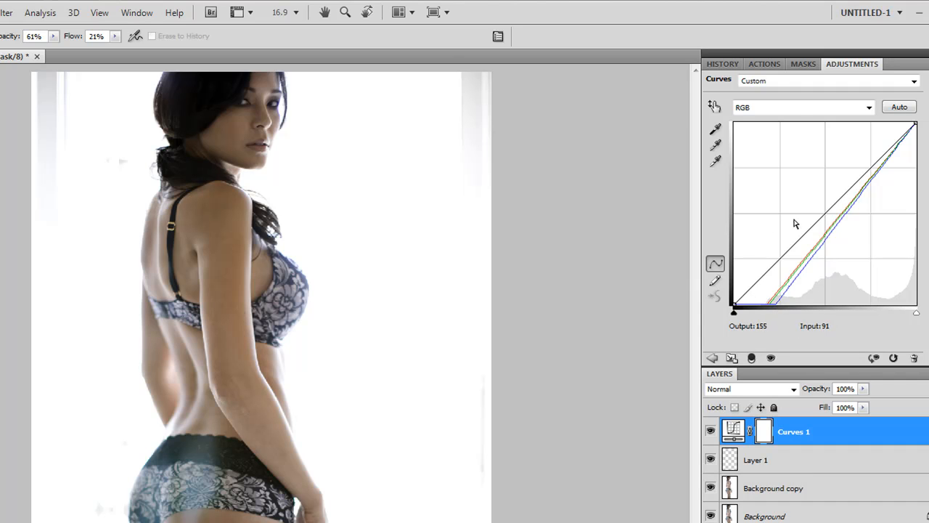
left_click(804, 110)
left_click(798, 137)
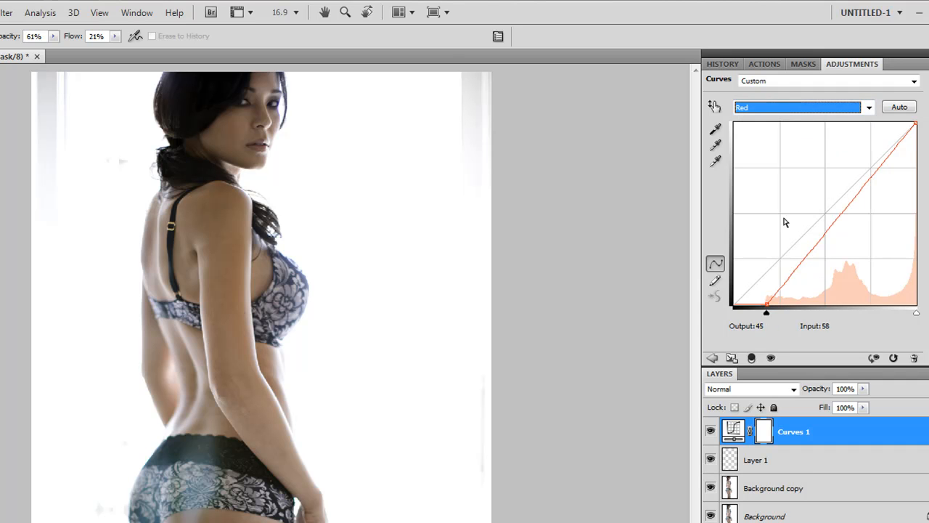
left_click(792, 107)
left_click(781, 145)
left_click(794, 112)
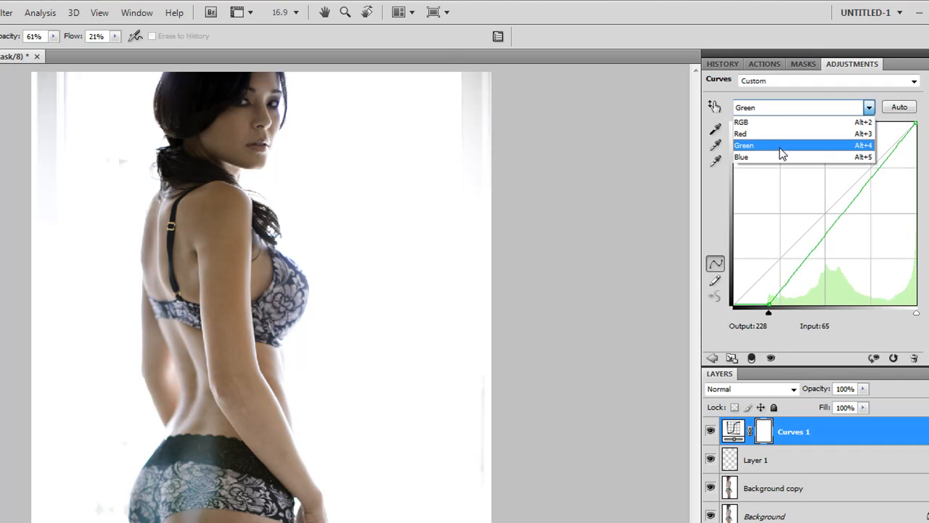
left_click(774, 159)
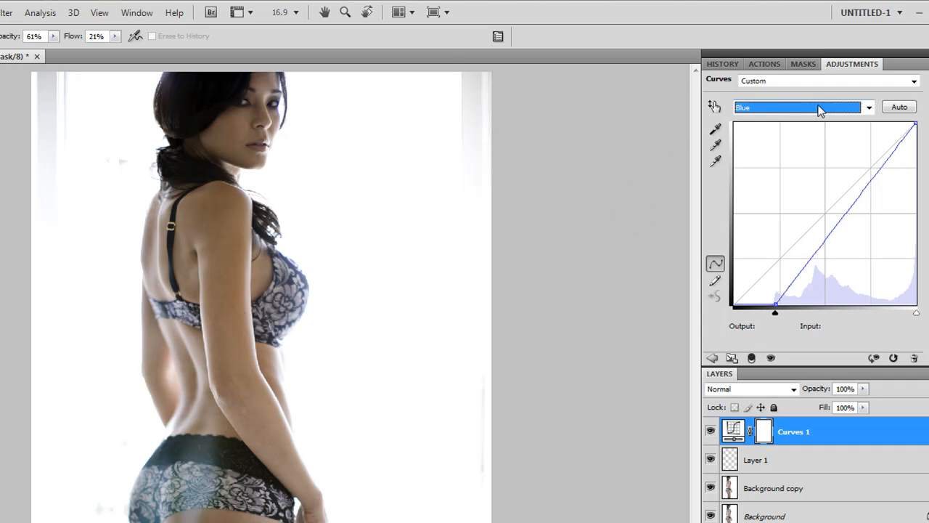
left_click(869, 107)
left_click(826, 122)
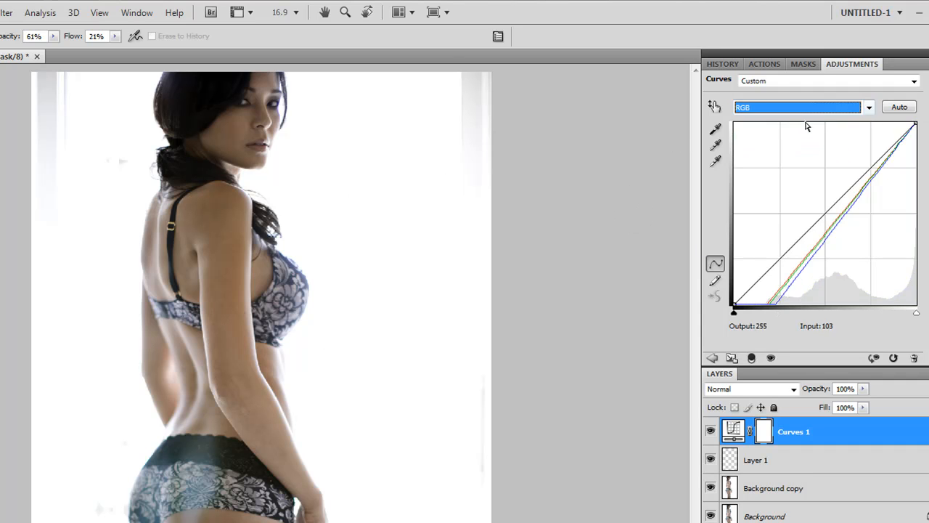
- Compare the photo with and without the automatic curve correction and reset the curve to its default
left_click(875, 357)
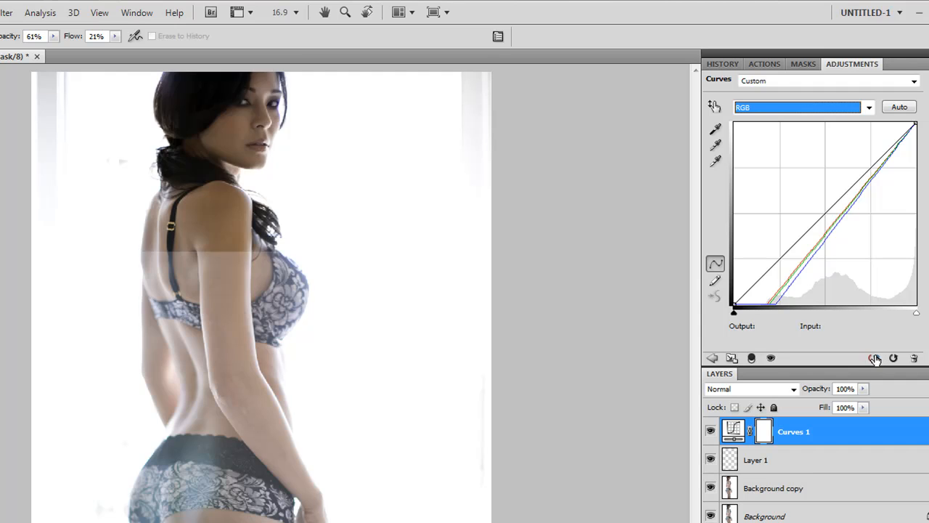
left_click(874, 358)
left_click(875, 358)
left_click(875, 358)
left_click(875, 358)
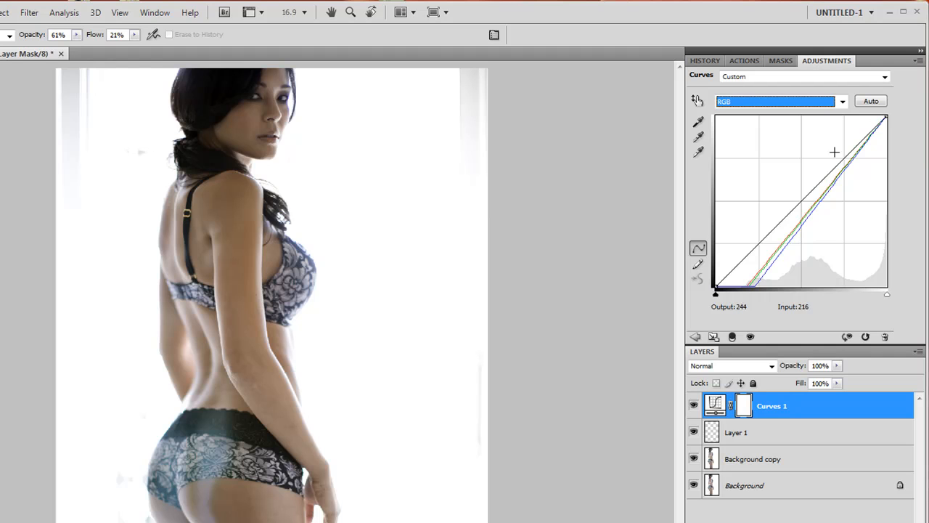
left_click(867, 337)
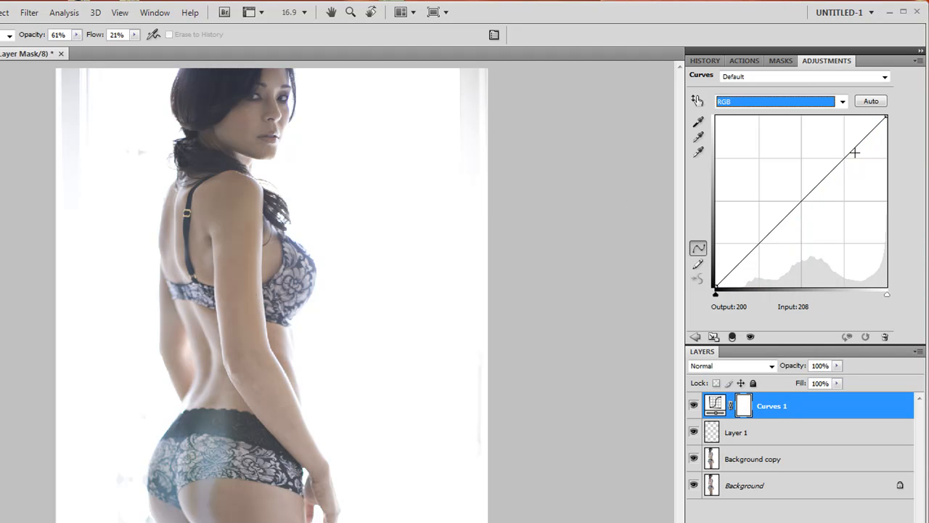
- Shape an RGB S-curve with points at input 194, output 215 and input 95, output 67, comparing it with the previous state
left_click(805, 103)
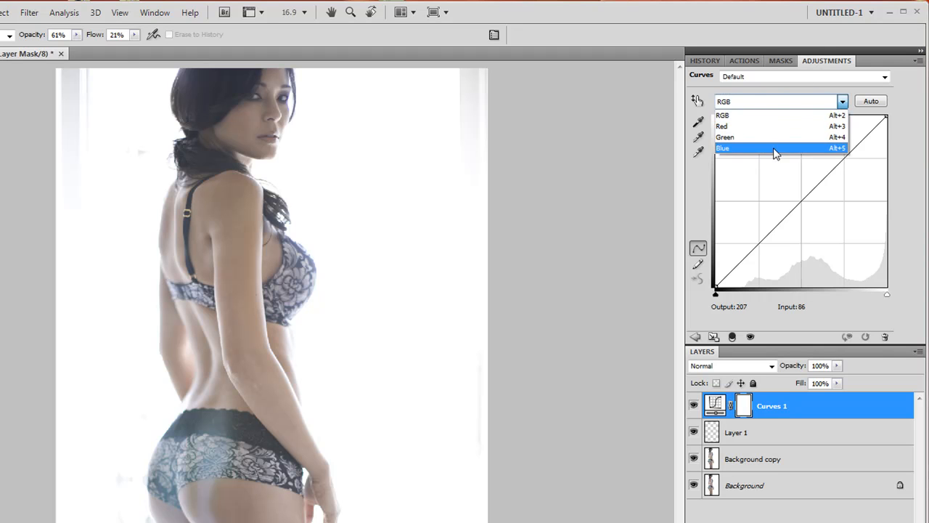
left_click(812, 101)
left_click_drag(850, 152, 845, 141)
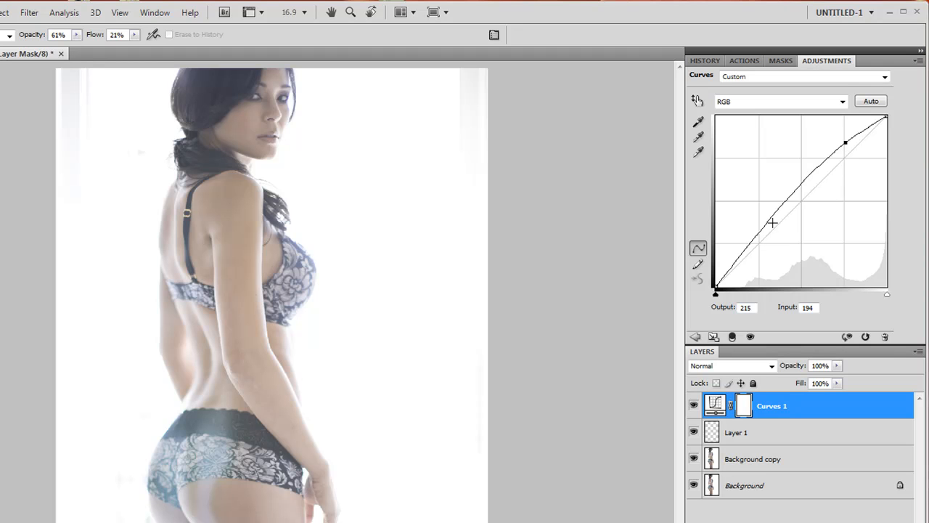
left_click_drag(766, 224, 779, 242)
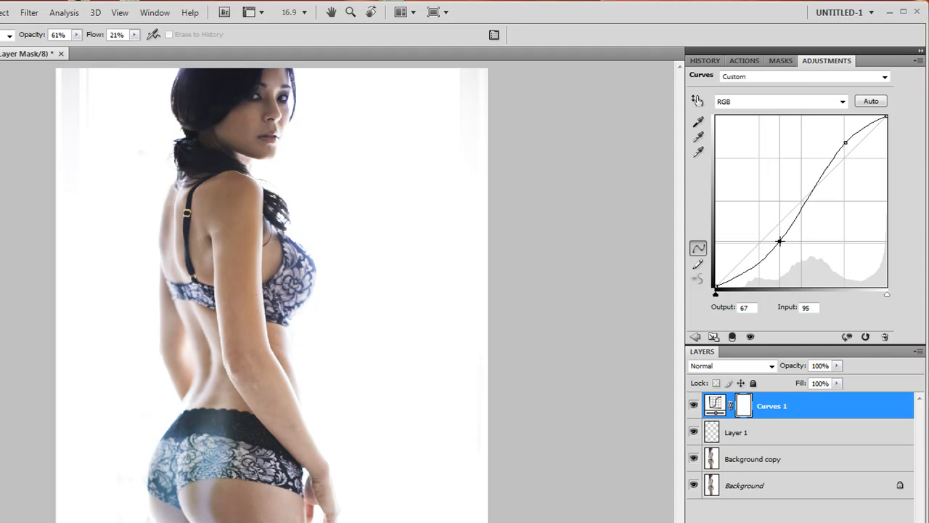
left_click(847, 337)
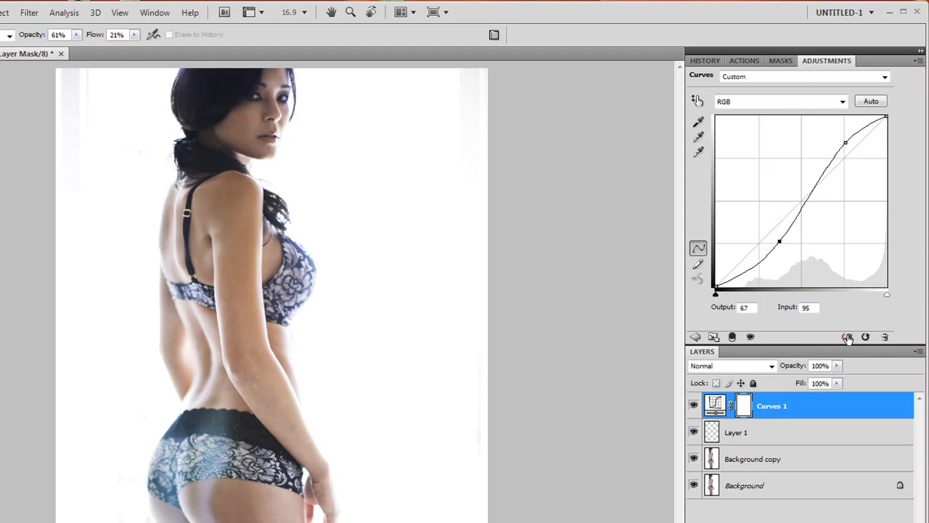
left_click(847, 337)
left_click(848, 338)
- Refine the S-curve's highlight point to input 184, output 222 and shadow point to input 97, output 71, and compare before and after
mouse_move(845, 142)
left_mouse_down()
mouse_move(836, 135)
mouse_move(842, 139)
left_mouse_up()
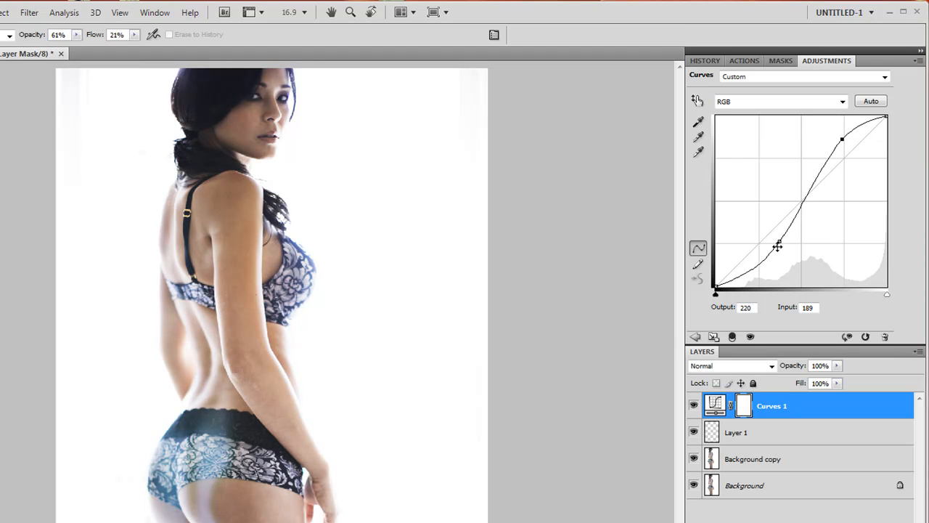
left_click_drag(777, 244, 781, 242)
left_click_drag(838, 140, 840, 138)
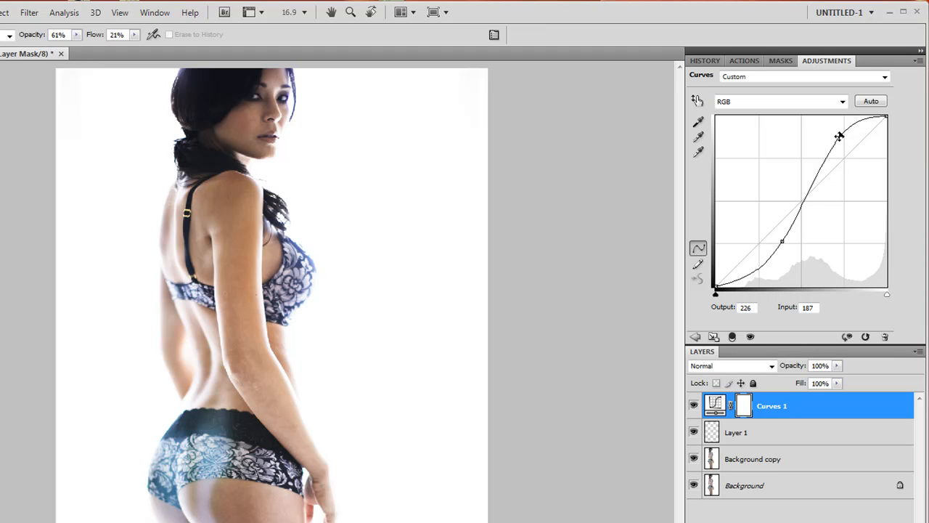
mouse_move(839, 135)
left_mouse_down()
mouse_move(827, 128)
mouse_move(840, 136)
left_mouse_up()
left_click_drag(840, 136, 836, 132)
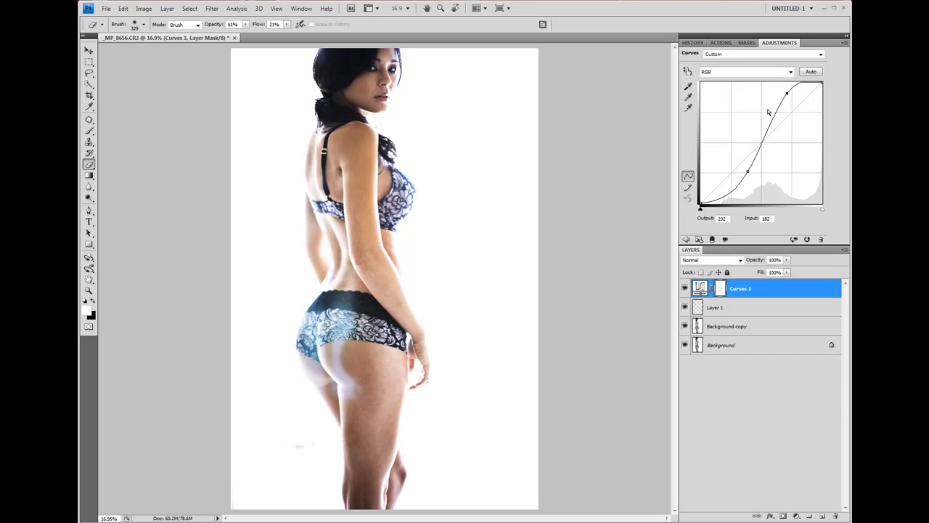
left_click_drag(787, 92, 788, 98)
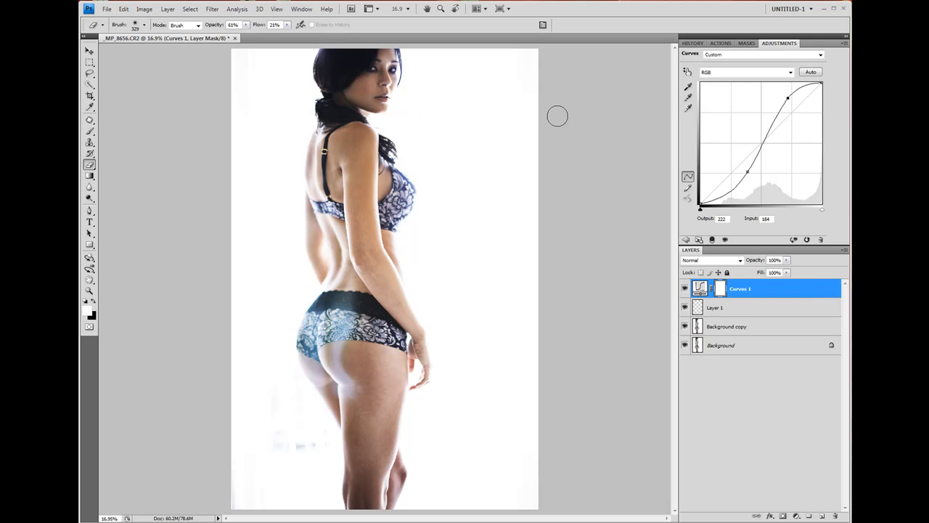
left_click_drag(747, 172, 746, 170)
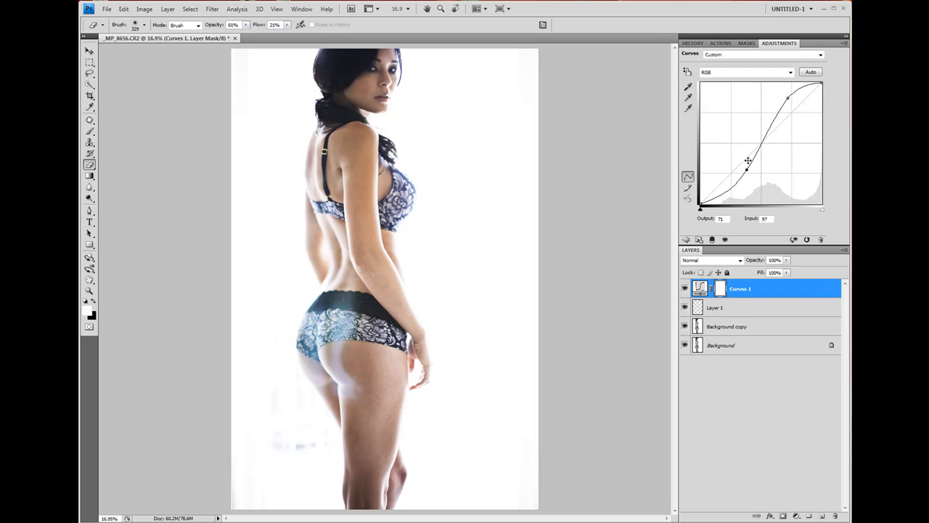
left_click(794, 241)
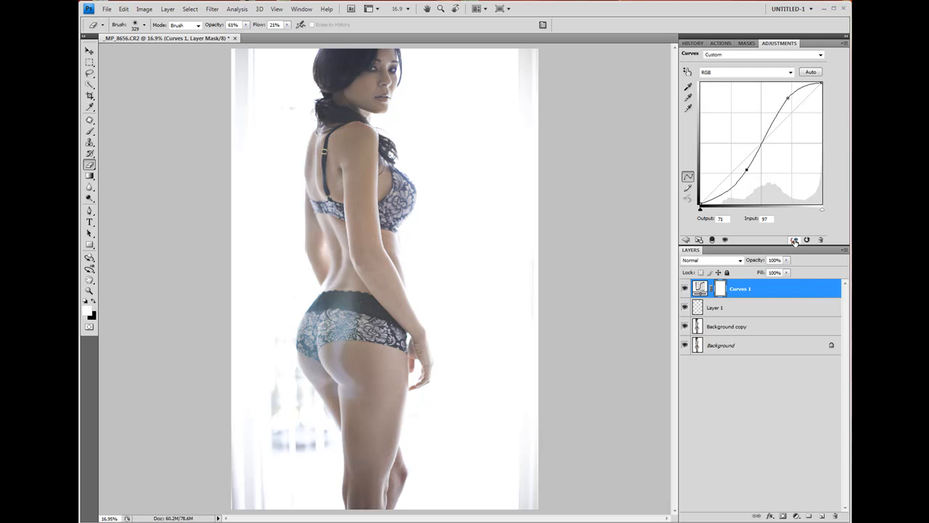
left_click(794, 241)
left_click(794, 241)
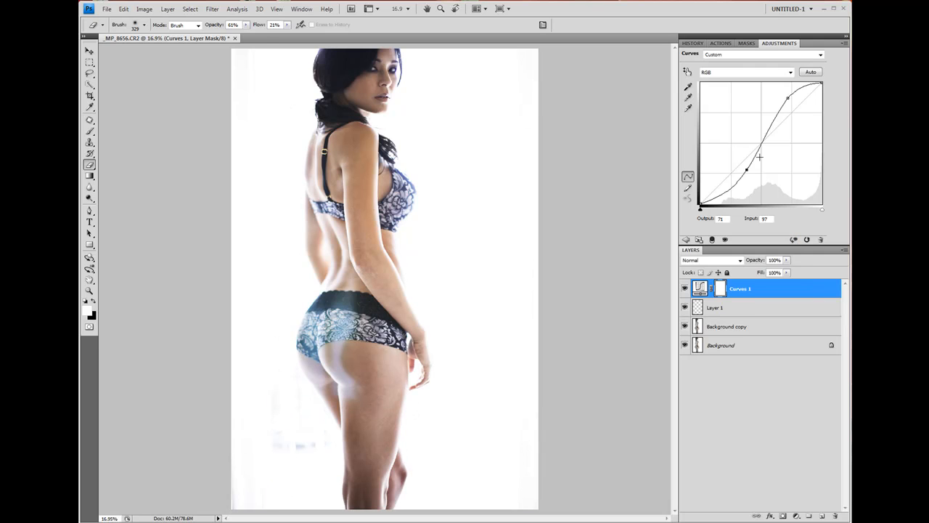
- Patch the skin crease beside the armpit on the Background copy layer with the Patch tool and deselect the area
left_click(692, 43)
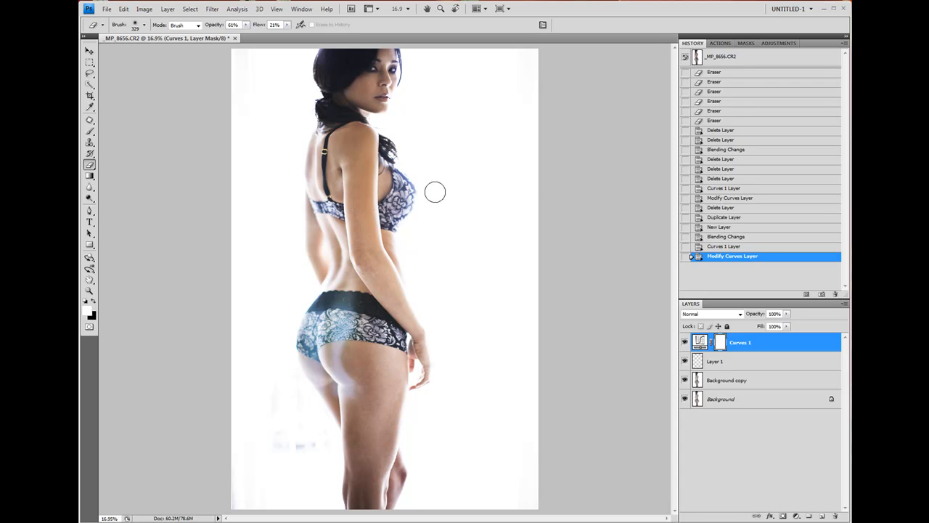
scroll(320, 171, "up", 8)
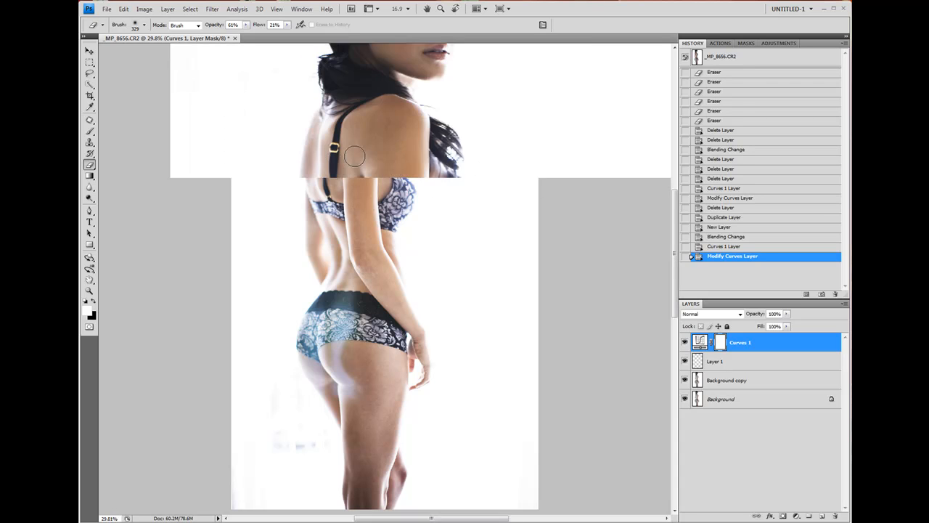
scroll(376, 176, "up", 2)
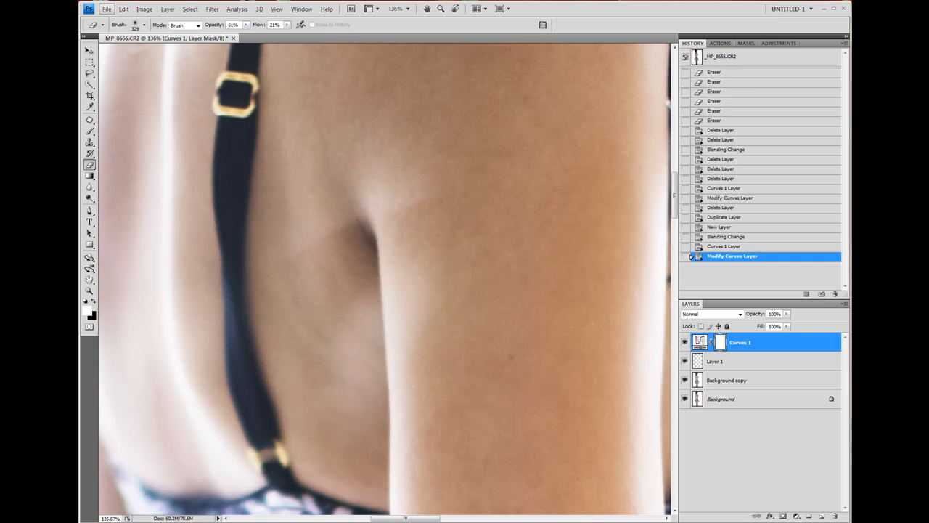
left_click(89, 73)
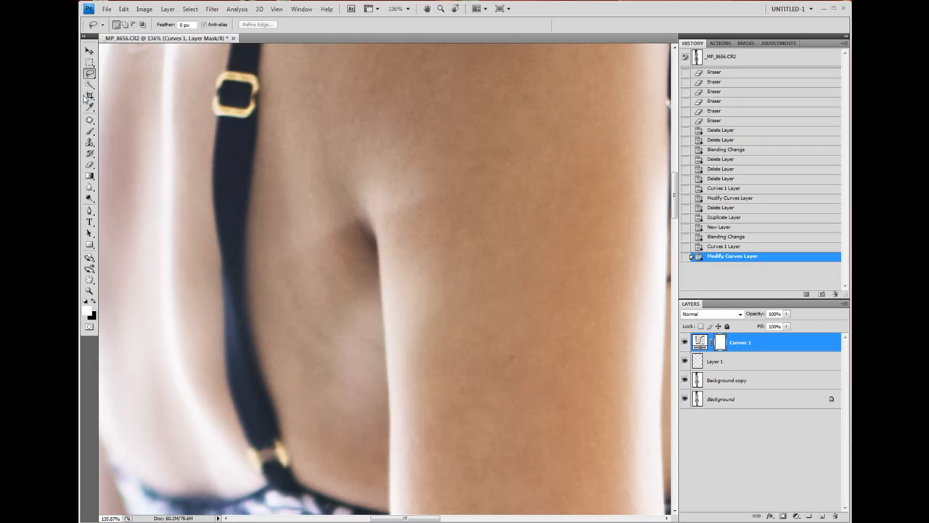
left_click(90, 121)
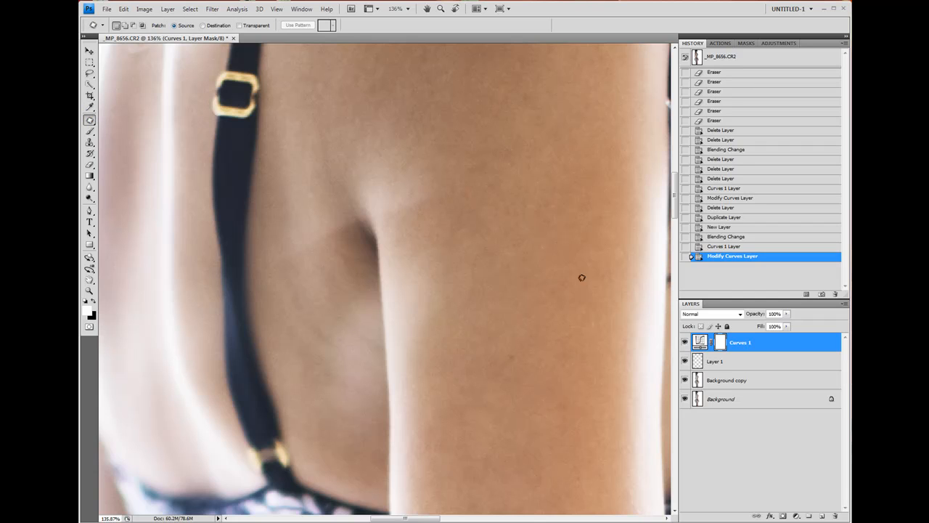
left_click(727, 381)
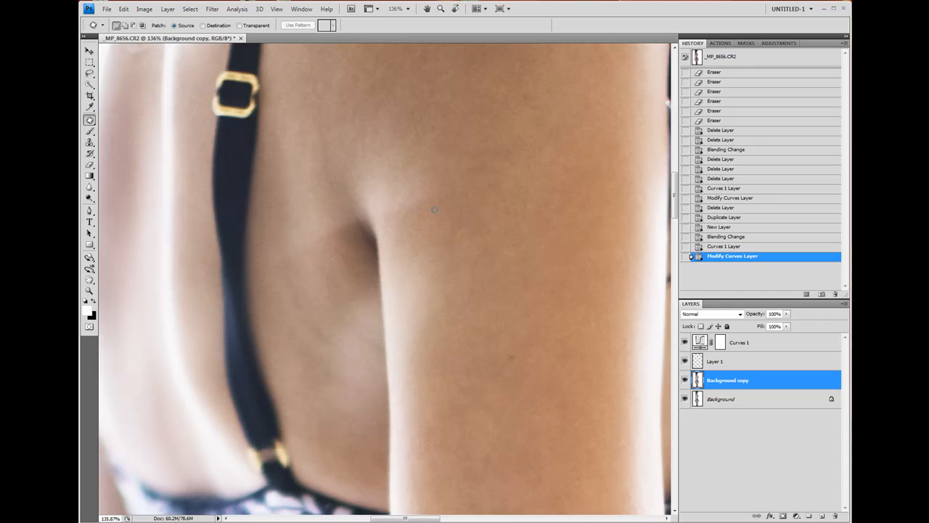
left_click_drag(453, 190, 403, 191)
key("ctrl+d")
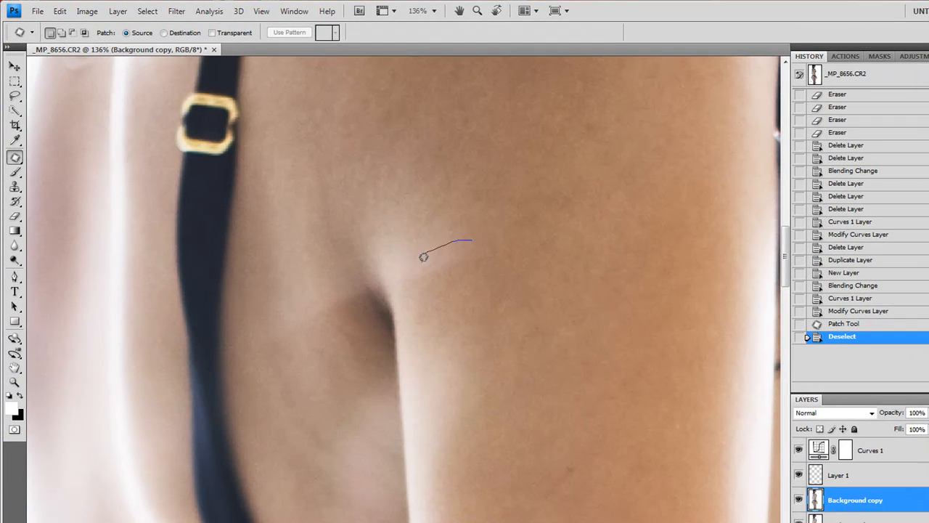
- Patch the faint crease on the upper arm just above the armpit with cleaner skin from higher up, and deselect the area
mouse_move(412, 270)
left_mouse_down()
mouse_move(466, 250)
mouse_move(425, 249)
mouse_move(458, 276)
mouse_move(462, 255)
mouse_move(435, 228)
left_mouse_up()
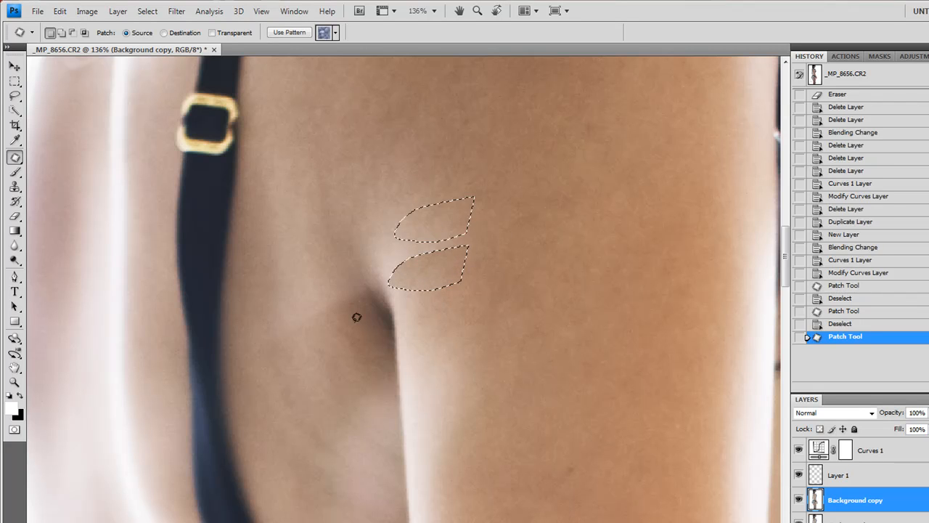
left_click_drag(356, 317, 344, 298)
key("ctrl+d")
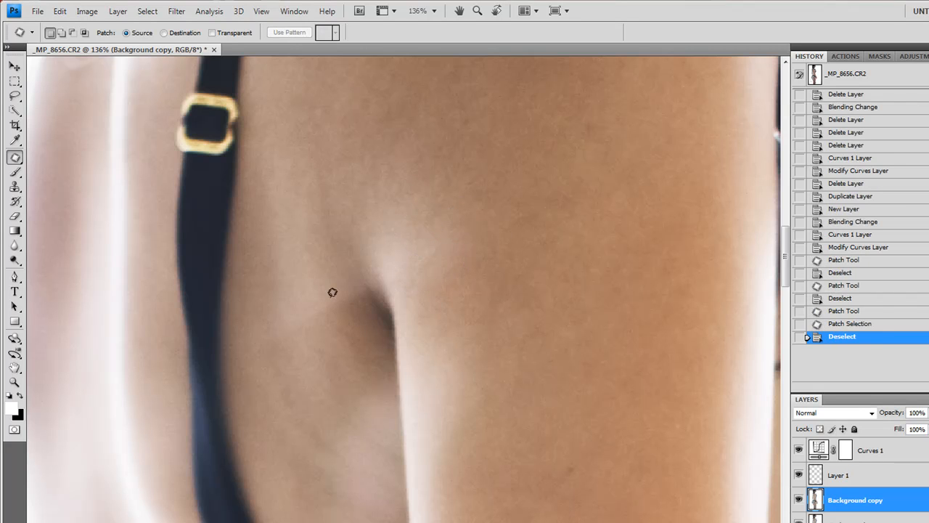
- Patch the diagonal skin crease between the armpit and the bra strap, including the small area nearer the strap, and deselect
mouse_move(354, 295)
left_mouse_down()
mouse_move(338, 271)
mouse_move(295, 345)
left_mouse_up()
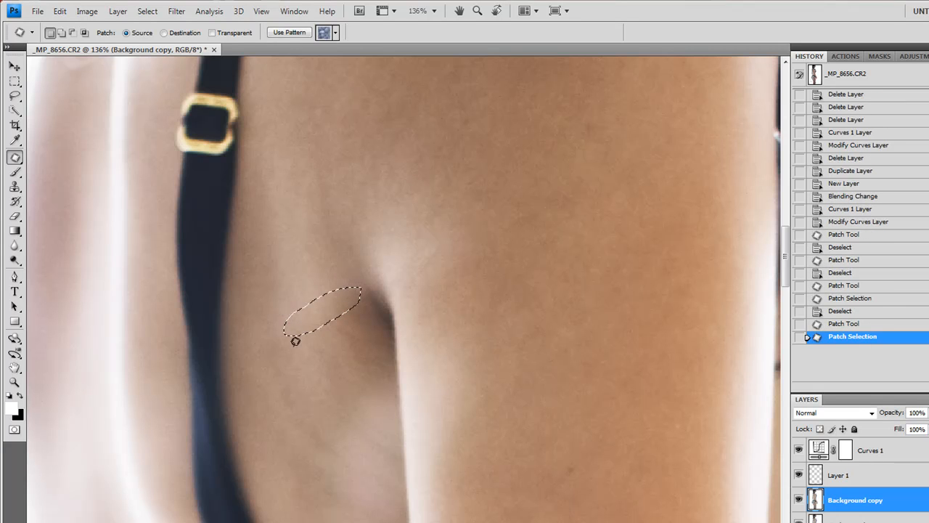
key("ctrl+d")
mouse_move(285, 310)
left_mouse_down()
mouse_move(300, 338)
mouse_move(285, 311)
mouse_move(328, 209)
left_mouse_up()
scroll(331, 194, "down", 3)
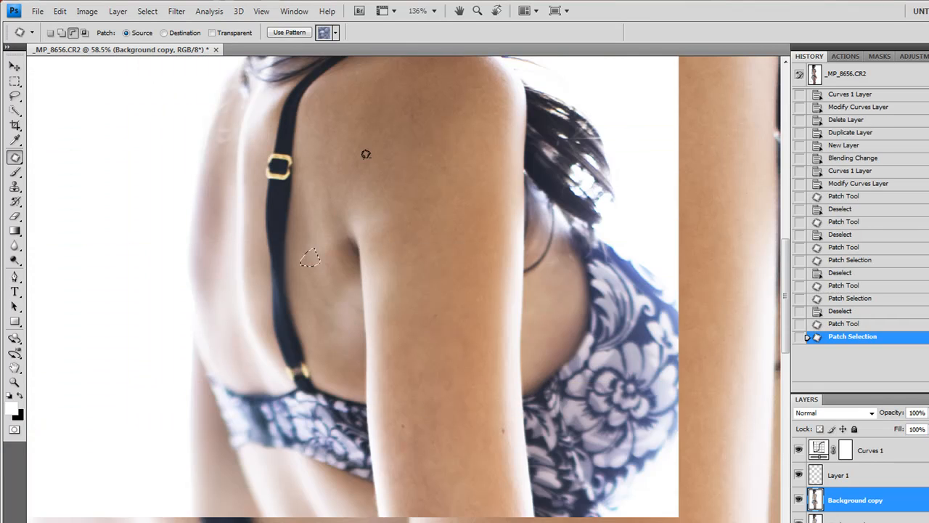
key("ctrl+d")
- Patch the bright skin where the upper arm meets the armpit with smoother skin from just above, and deselect
scroll(361, 176, "down", 3)
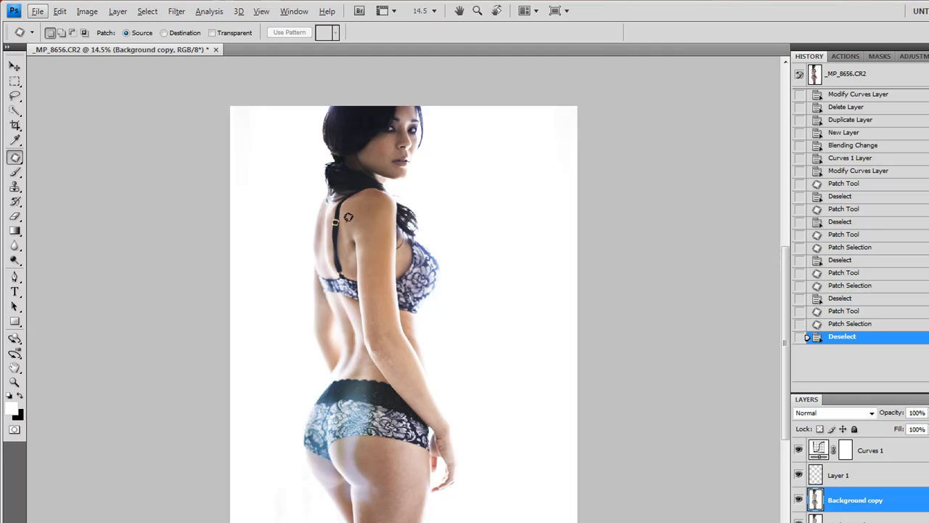
scroll(349, 217, "up", 3)
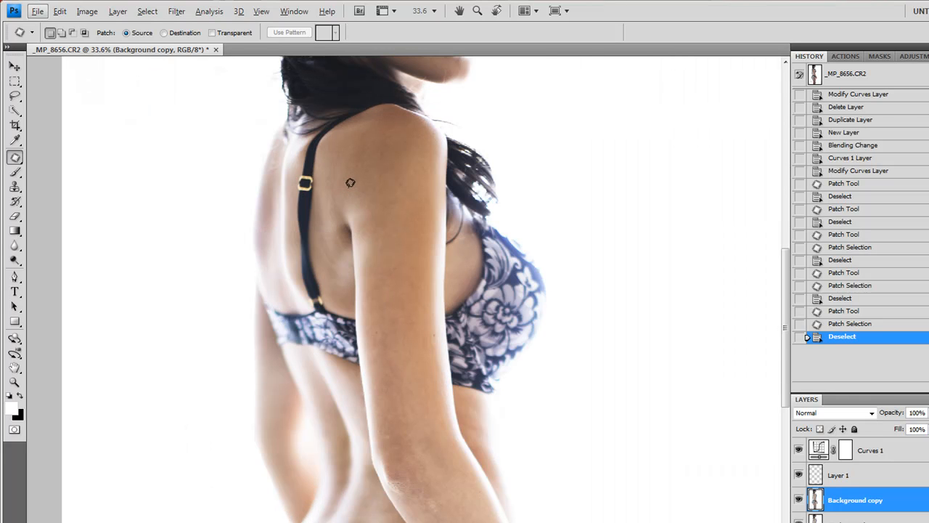
scroll(348, 182, "up", 2)
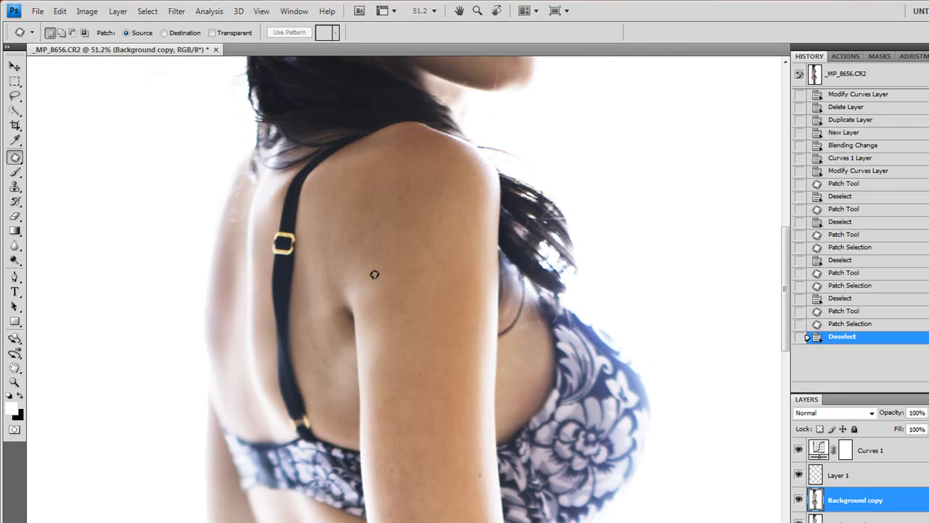
scroll(375, 276, "up", 2)
mouse_move(348, 290)
left_mouse_down()
mouse_move(362, 314)
mouse_move(386, 305)
left_mouse_up()
left_click_drag(373, 305, 369, 268)
key("ctrl+d")
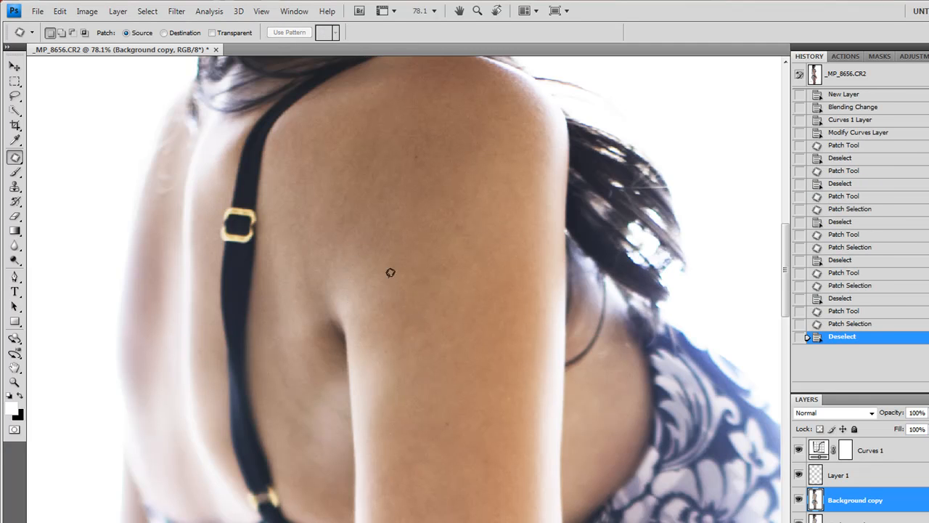
- Patch two small uneven areas on the back beside the armpit shadow, deselecting each one
left_click_drag(318, 313, 313, 282)
key("ctrl+d")
mouse_move(304, 324)
left_mouse_down()
mouse_move(306, 353)
mouse_move(310, 335)
left_mouse_up()
key("ctrl+d")
- Examine the retouched skin across the whole figure and then the face up close
scroll(354, 235, "down", 3)
scroll(361, 193, "down", 2)
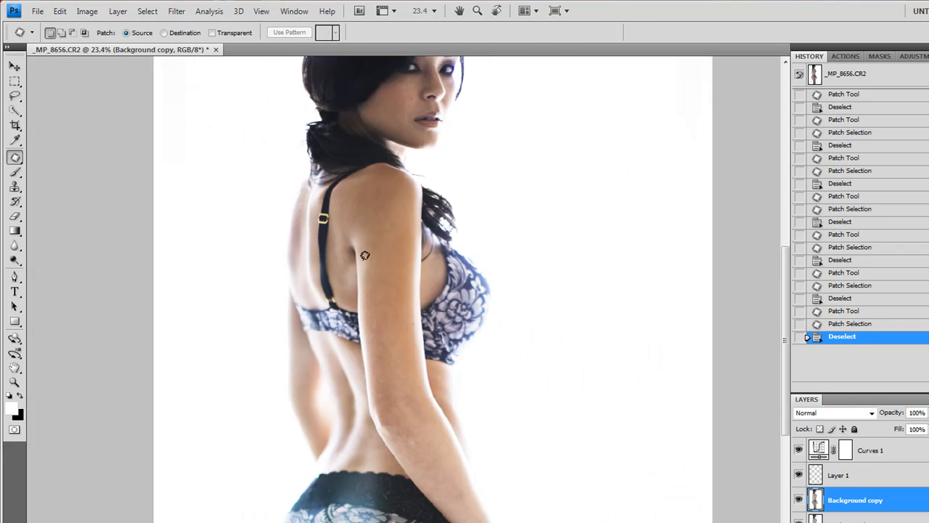
scroll(364, 255, "down", 2)
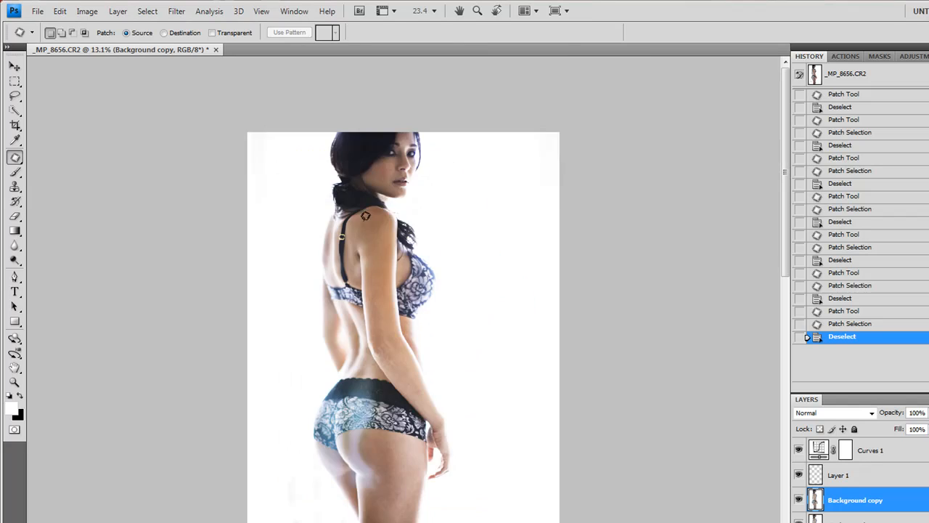
scroll(365, 216, "down", 1)
scroll(379, 221, "up", 1)
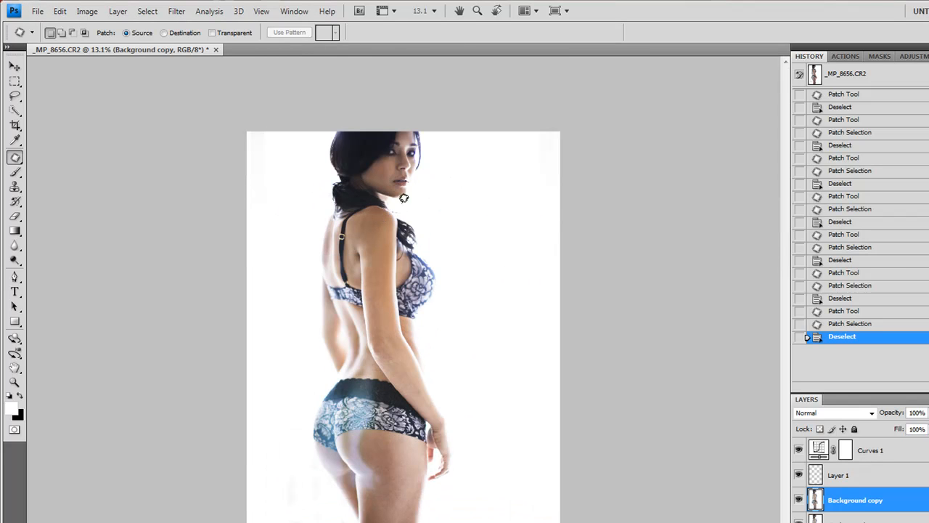
scroll(380, 131, "up", 3)
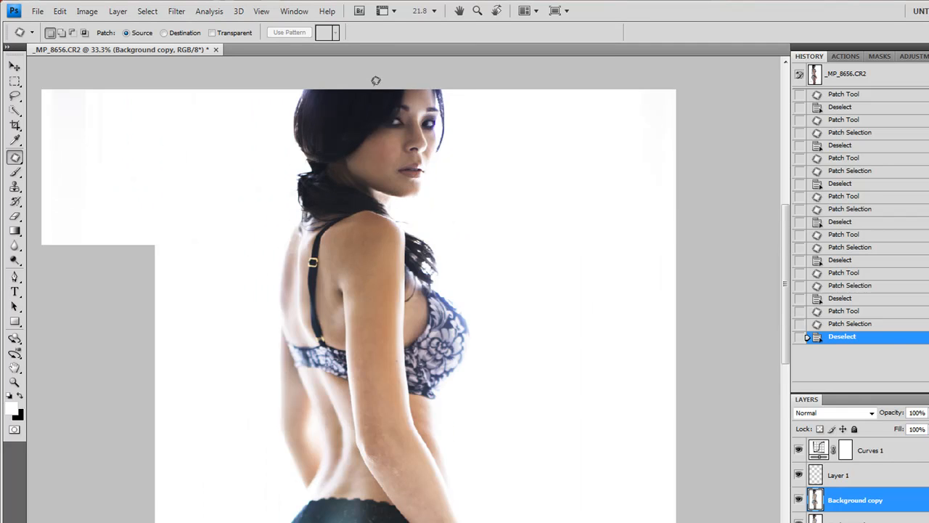
scroll(490, 231, "down", 3)
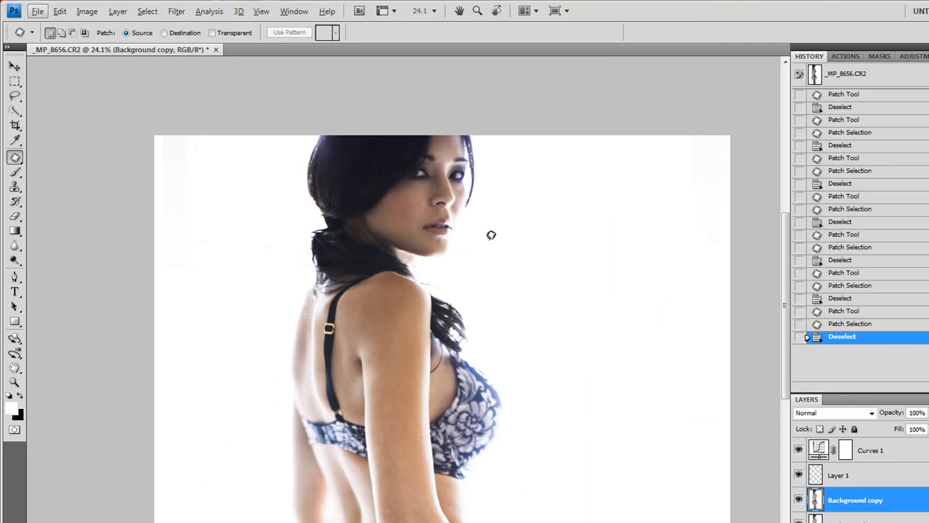
scroll(333, 143, "up", 5)
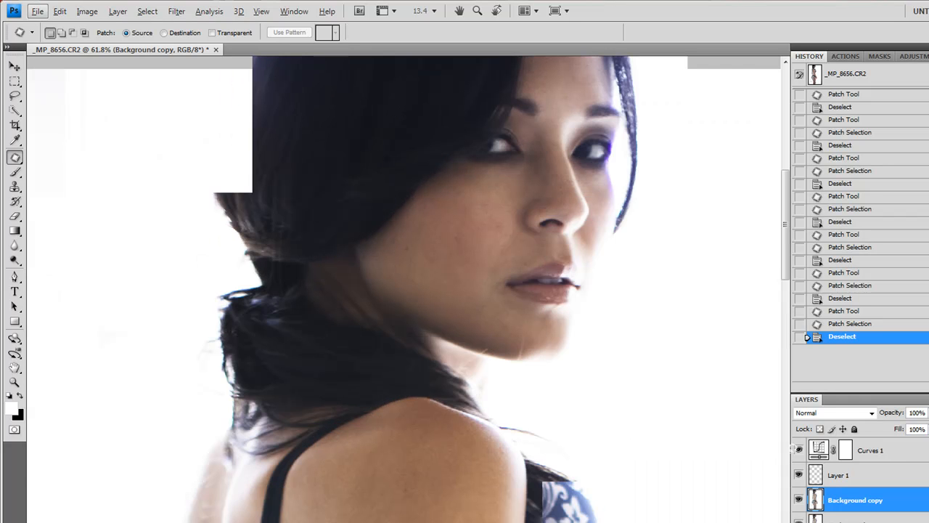
- Activate Layer 1 and switch to the Brush tool with black as the foreground colour
left_click(813, 480)
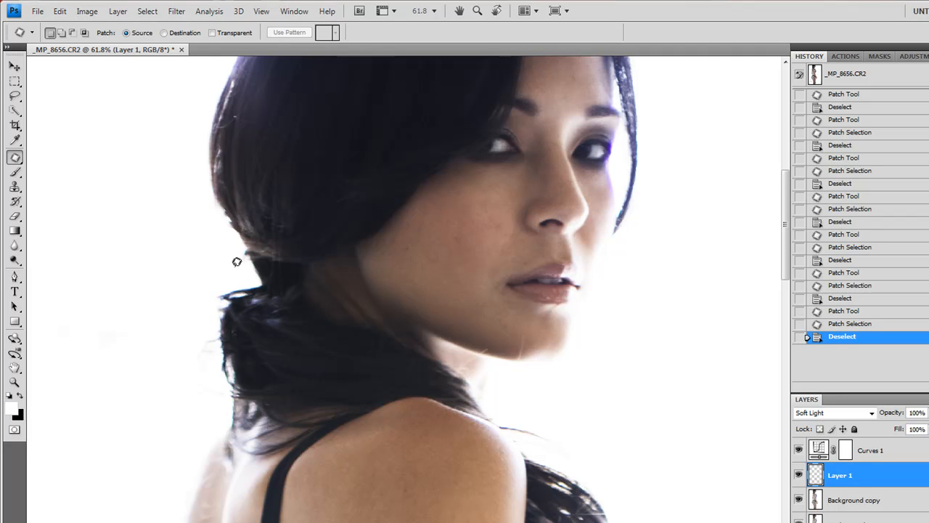
left_click(15, 172)
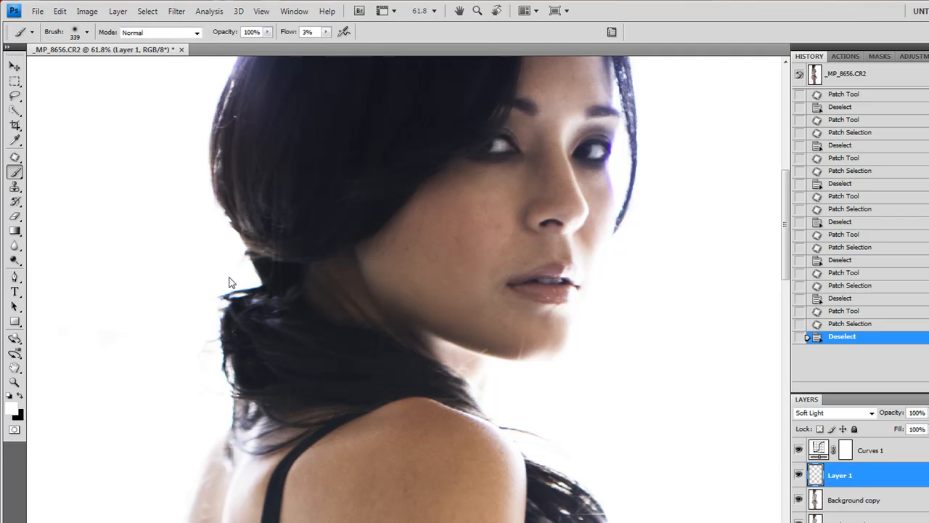
key("x")
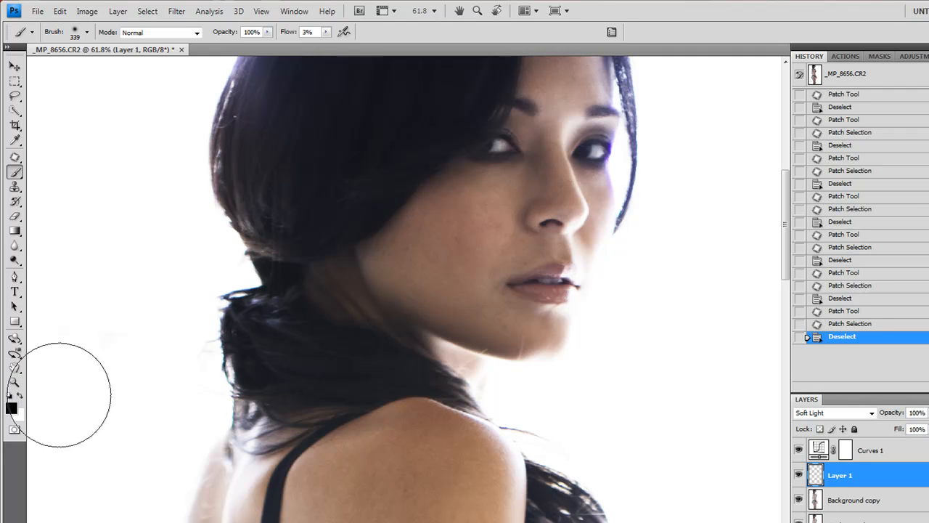
scroll(446, 423, "up", 5)
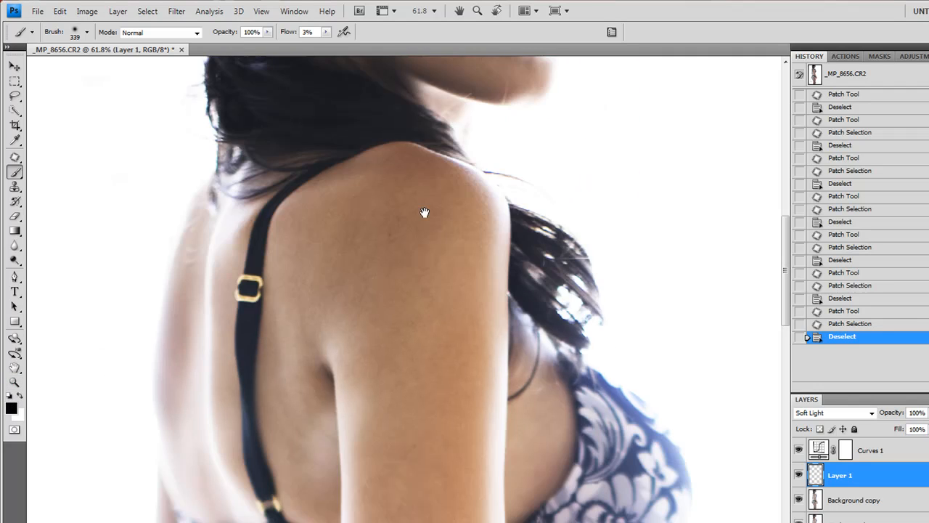
scroll(421, 203, "down", 3)
scroll(421, 290, "down", 2)
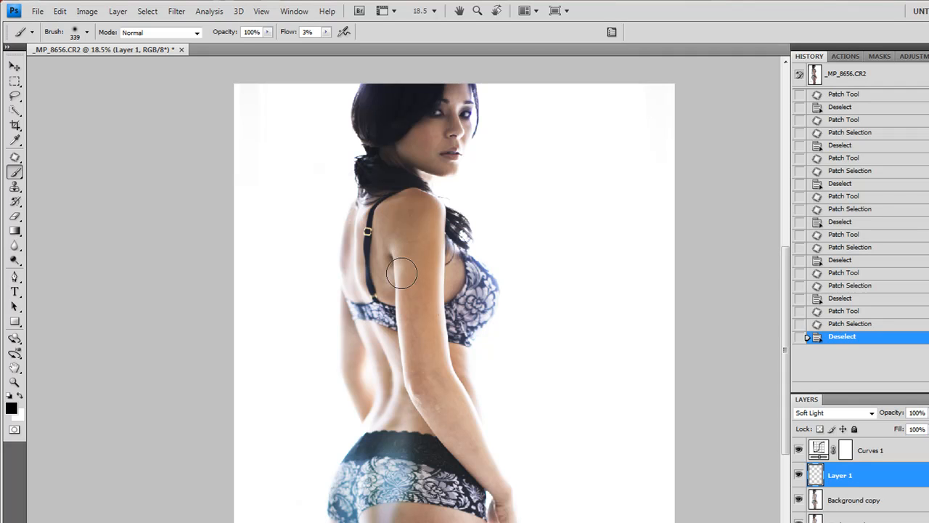
scroll(389, 286, "down", 1)
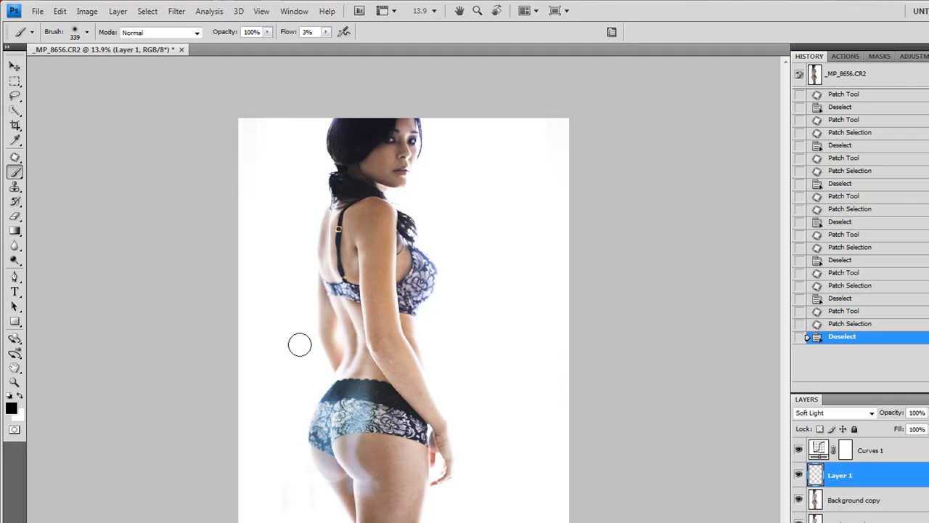
- Open the marquee-selected torso area of Background copy in Liquify and push in the upper arm's back edge beside the bra band
left_click(15, 81)
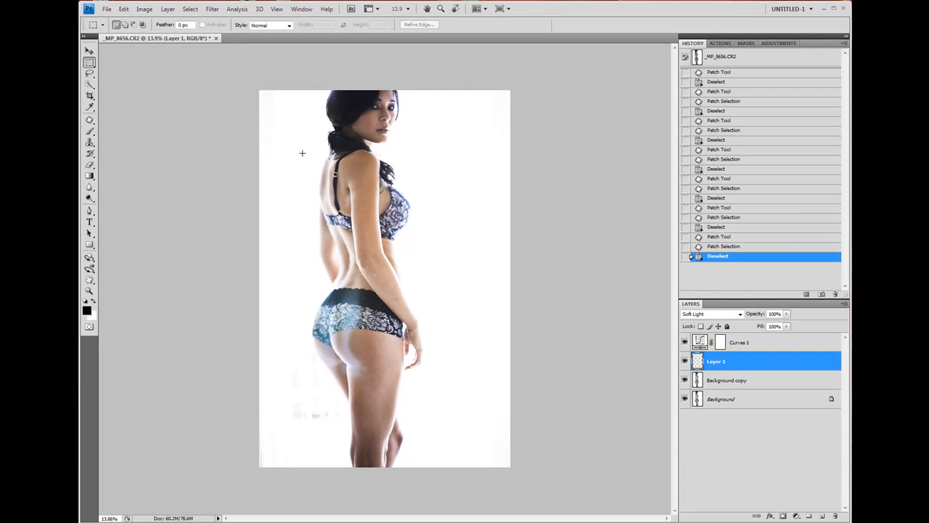
left_click_drag(458, 348, 458, 348)
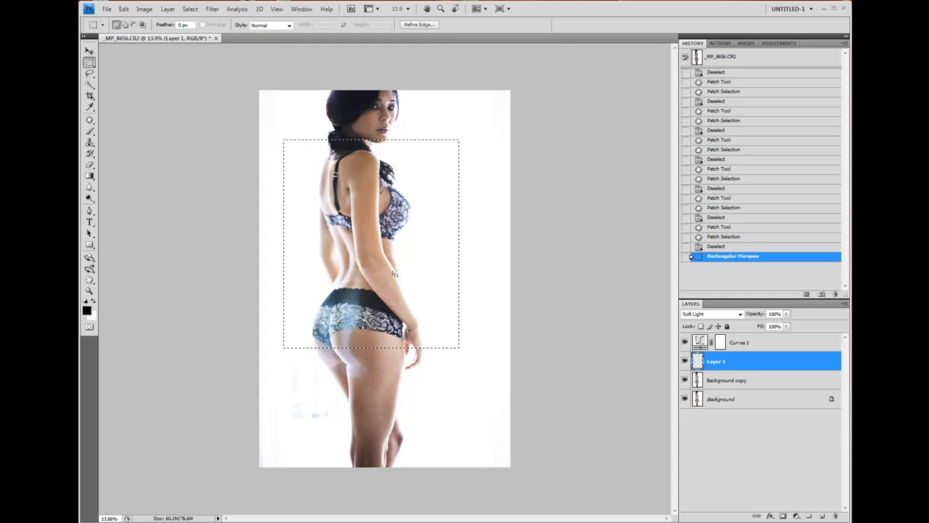
left_click(747, 380)
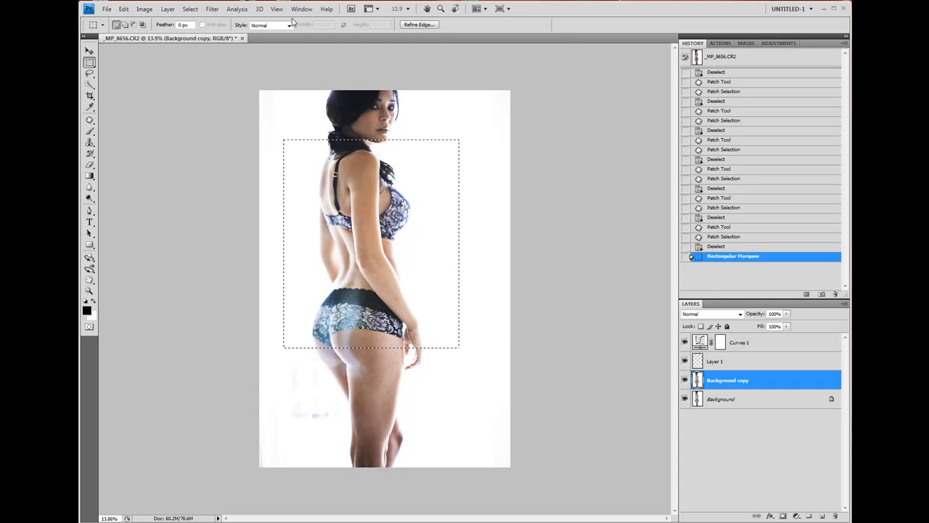
left_click(213, 9)
left_click(223, 57)
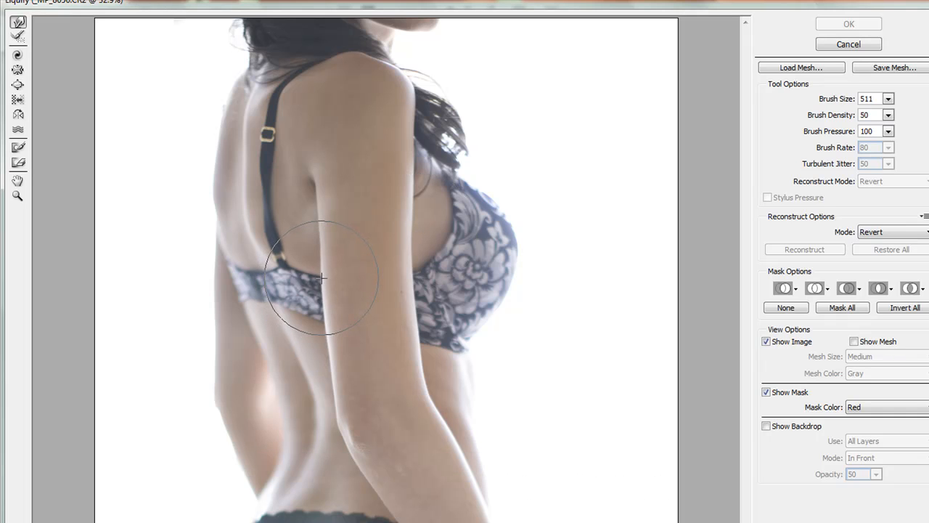
left_click_drag(324, 278, 325, 322)
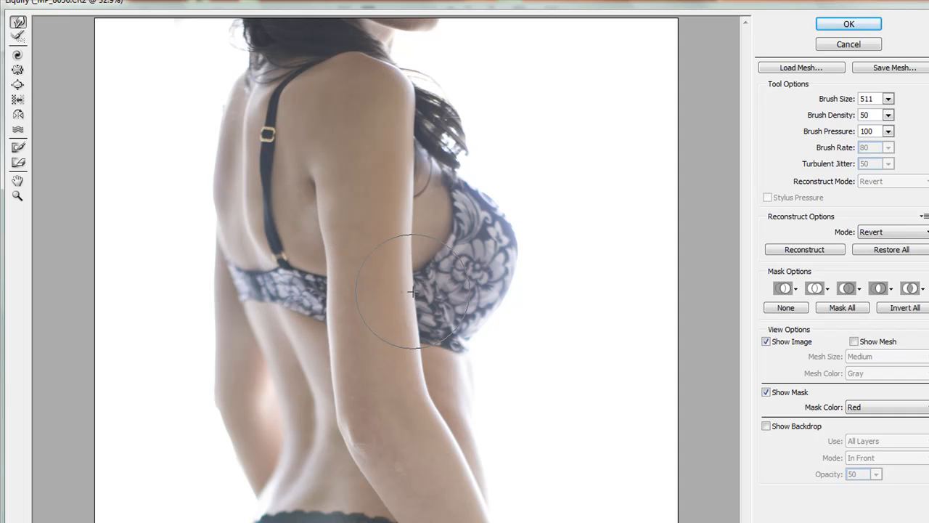
- Try warping the arm's back edge beside the bra band with brush size 136, and undo the strokes
left_click(888, 99)
left_click_drag(843, 115, 826, 114)
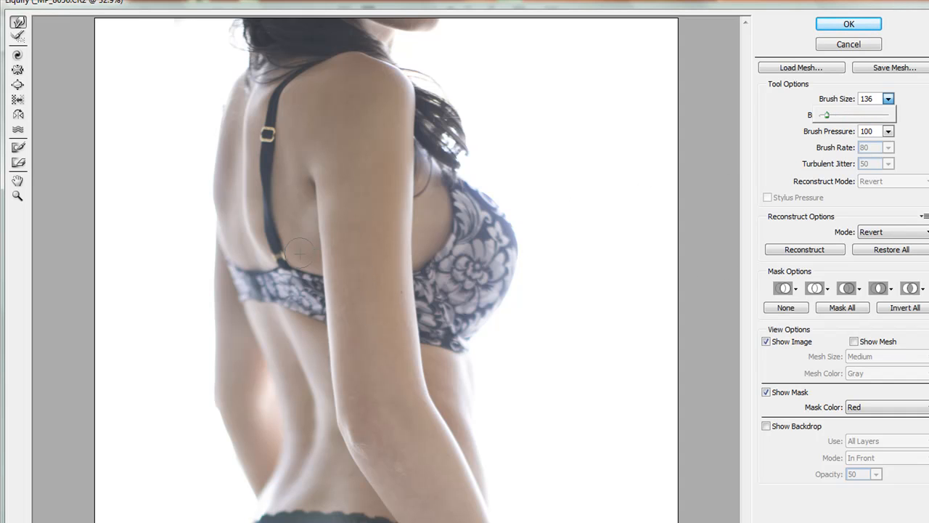
left_click(324, 269)
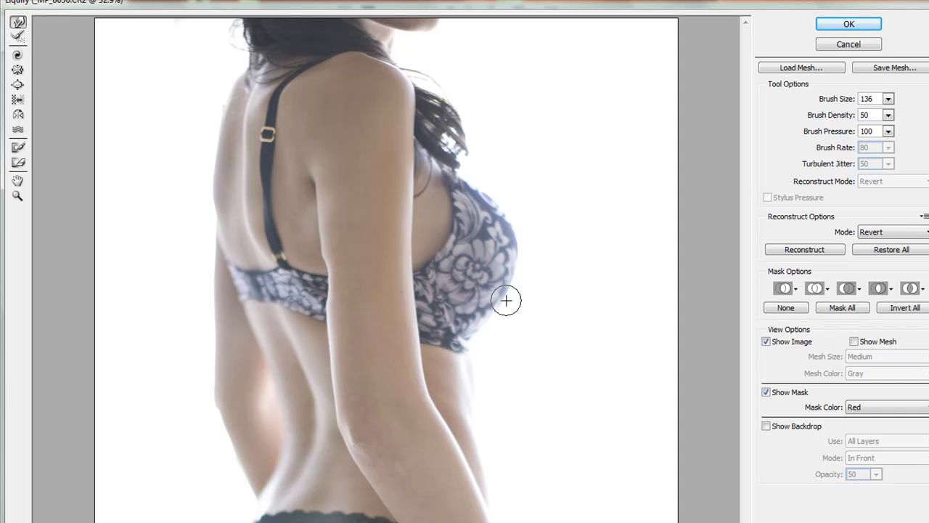
scroll(323, 288, "up", 4)
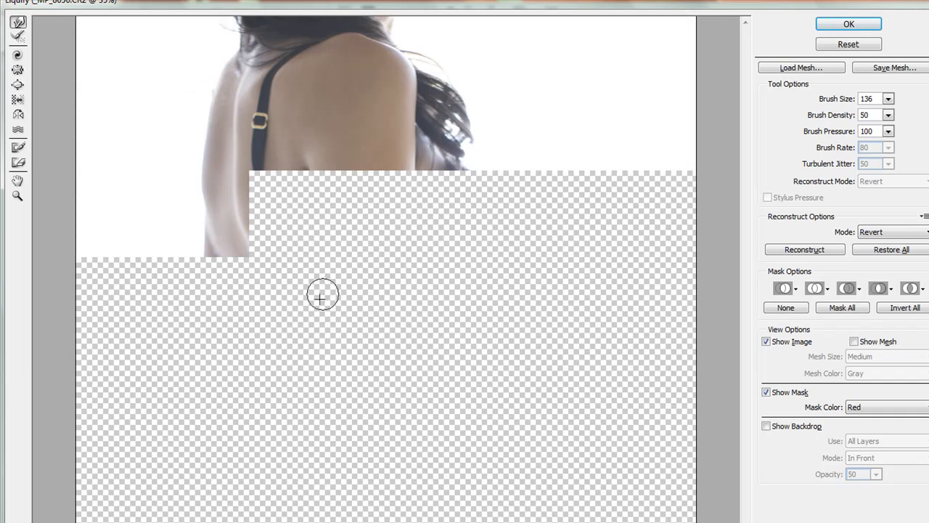
scroll(296, 238, "up", 4)
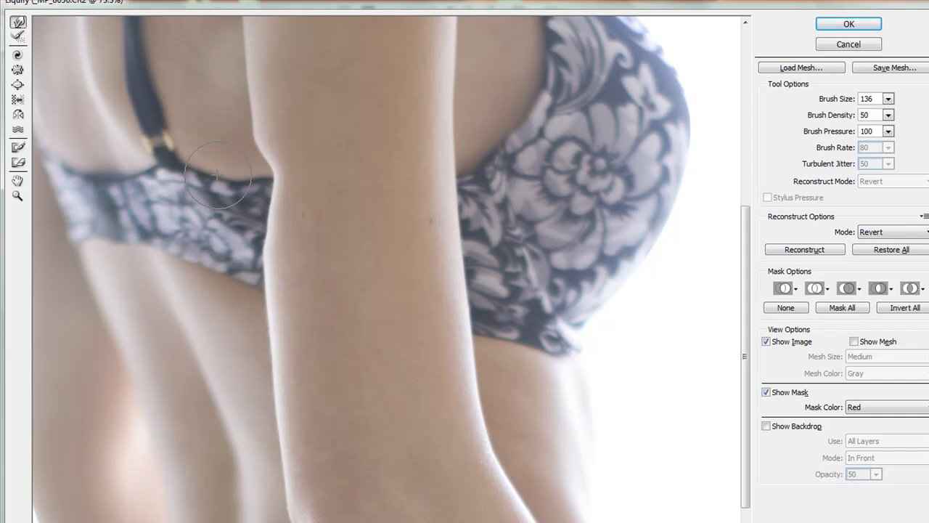
left_click_drag(269, 201, 261, 208)
key("ctrl+alt+z")
key("ctrl+alt+z")
key("ctrl+alt+z")
key("ctrl+alt+z")
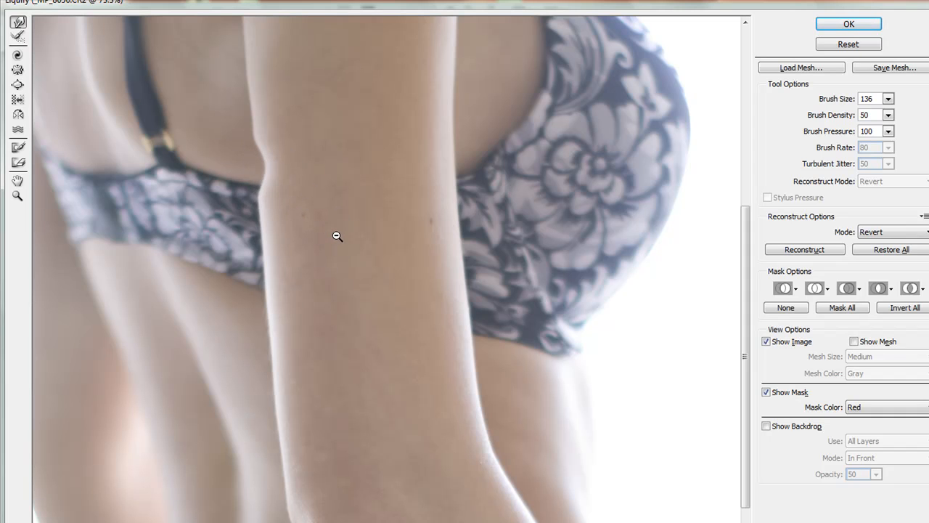
- Set the Liquify brush size to 451 and smooth the arm's back edge from below the armpit towards the elbow
left_click(359, 206)
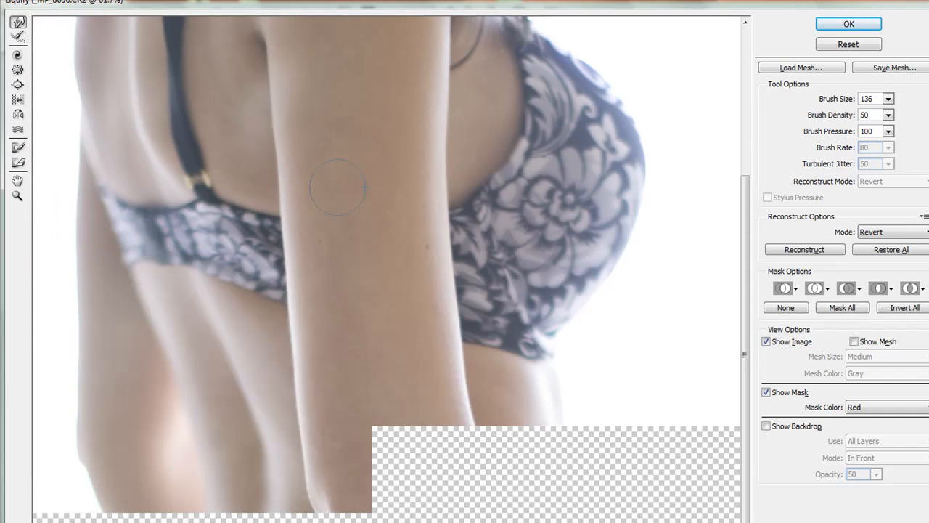
left_click(359, 209, "alt")
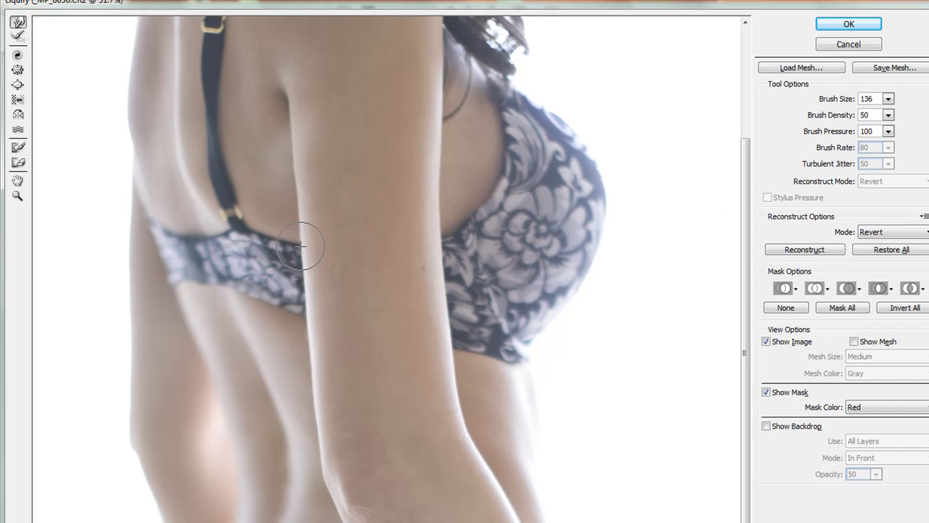
left_click(887, 99)
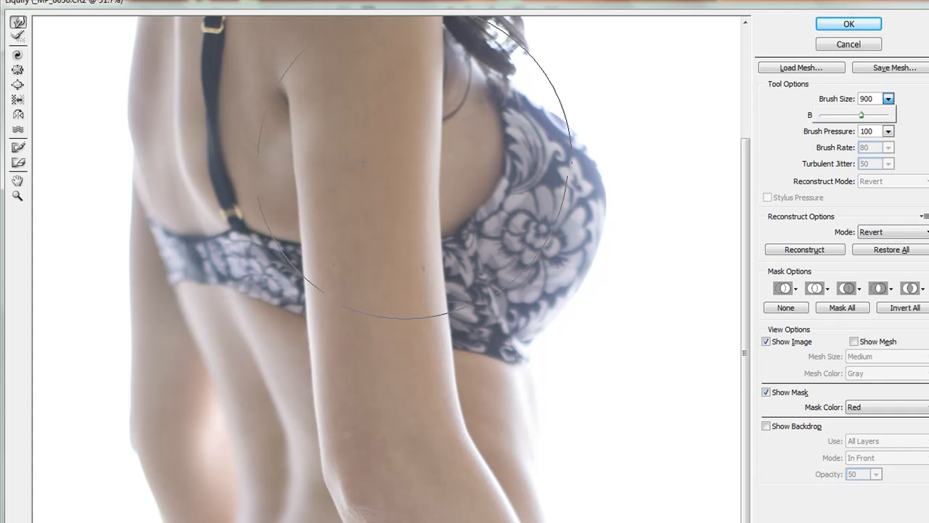
left_click(293, 160)
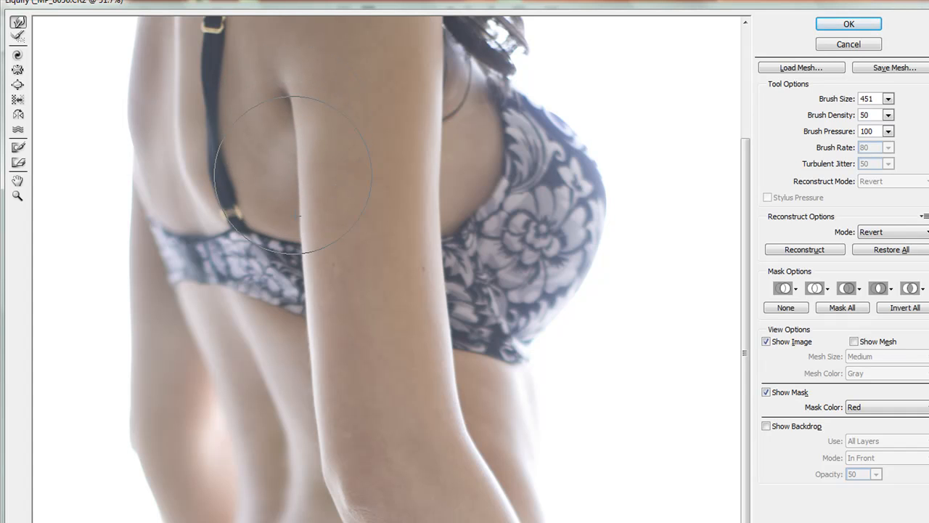
left_click_drag(311, 398, 312, 398)
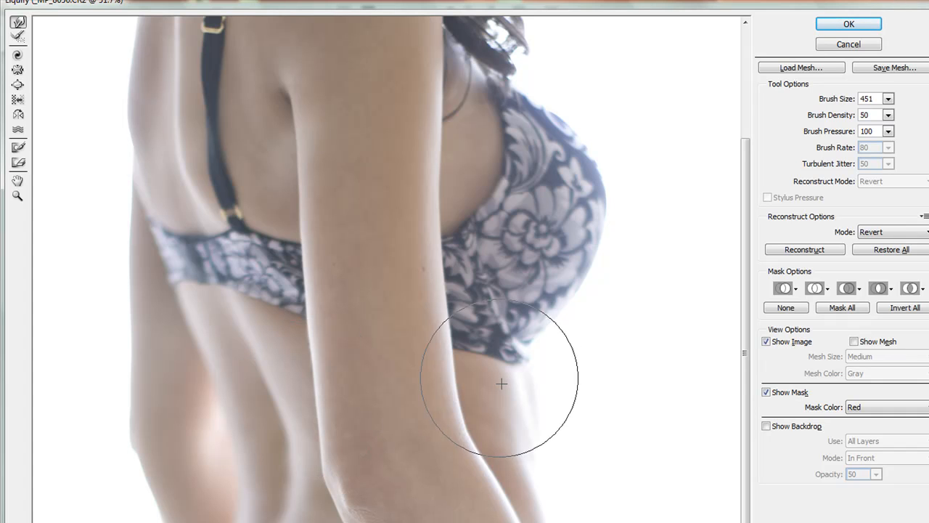
- Smooth the arm's front edge down to the inner elbow and its back edge beside the bra band using the 451 Liquify brush
left_click_drag(463, 421, 454, 421)
left_click_drag(457, 347, 455, 347)
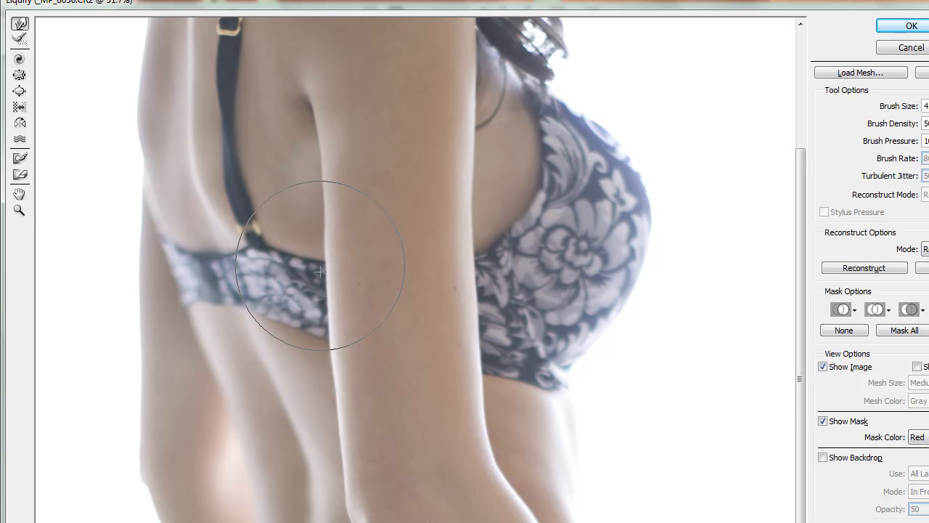
left_click_drag(324, 295, 328, 294)
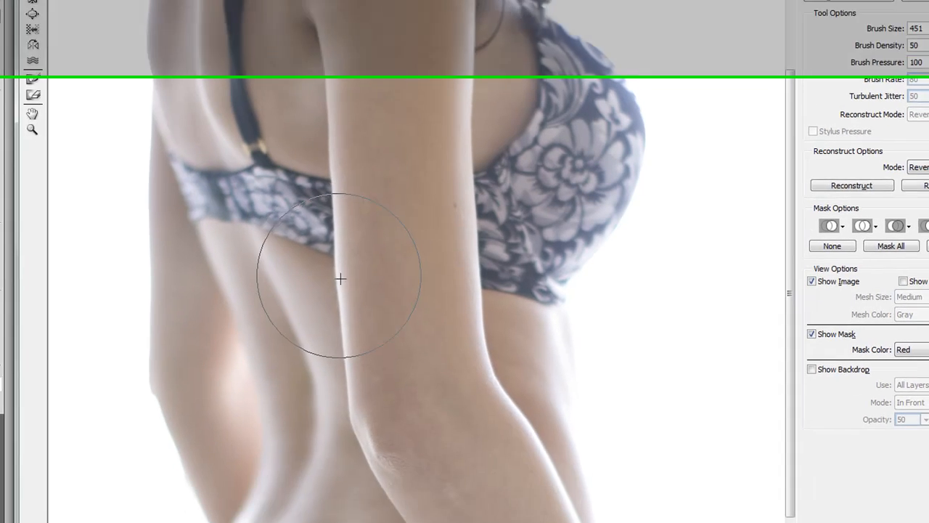
left_click_drag(330, 363, 332, 364)
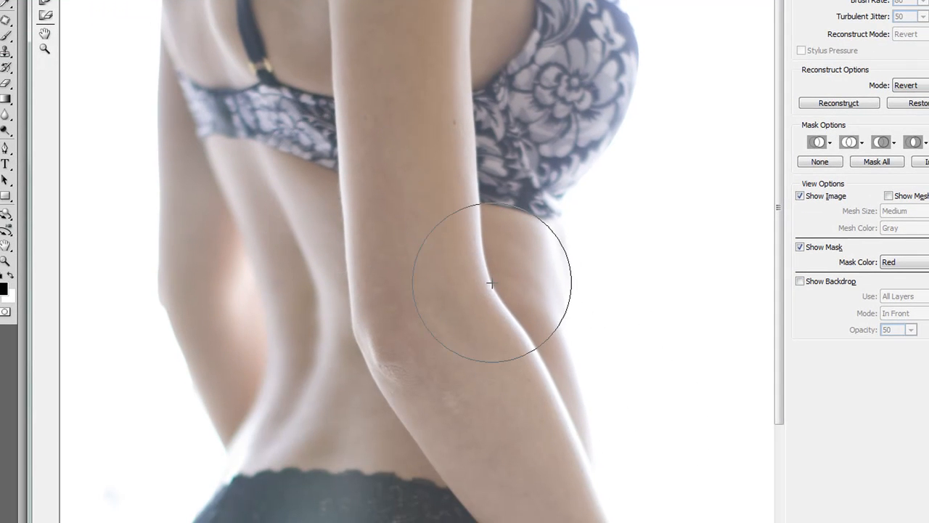
left_click_drag(490, 283, 530, 334)
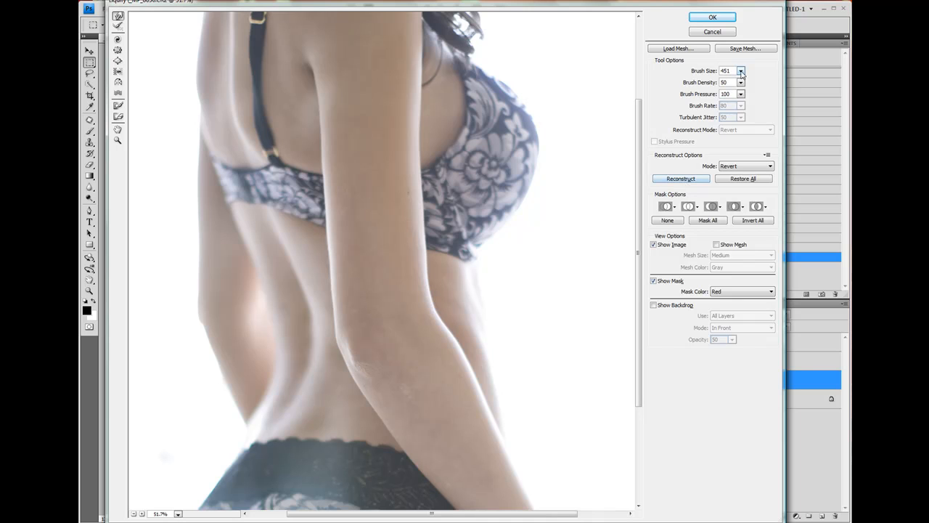
- Set the Liquify brush size to 256 and push in the bra cup's lower and upper front contour
left_click(740, 72)
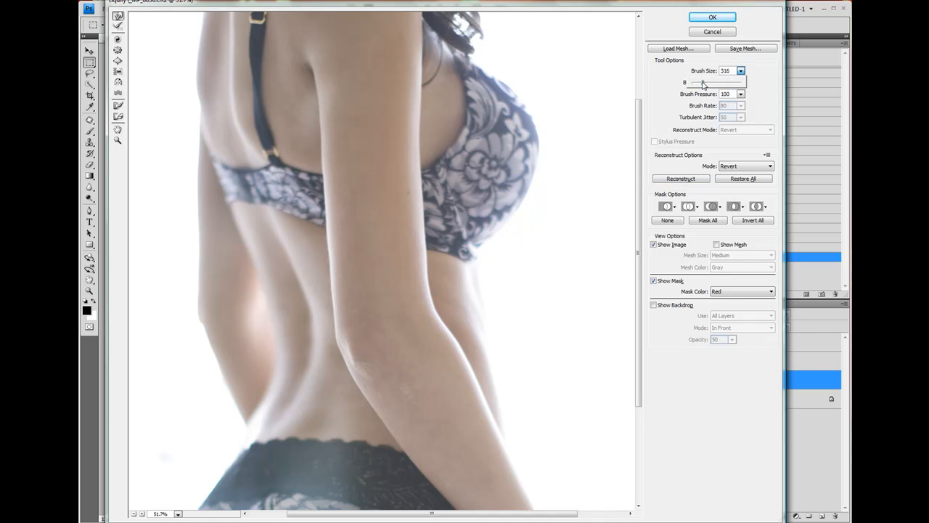
left_click(485, 317)
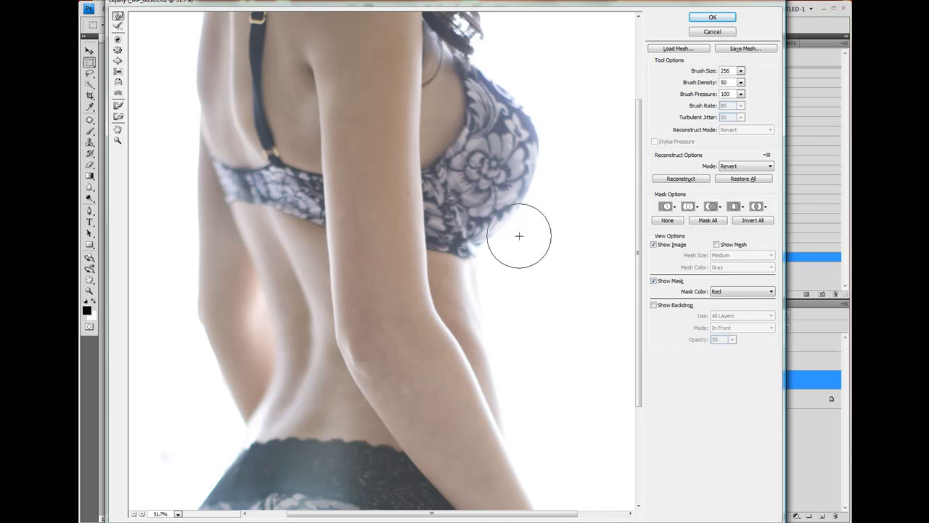
left_click_drag(519, 220, 482, 243)
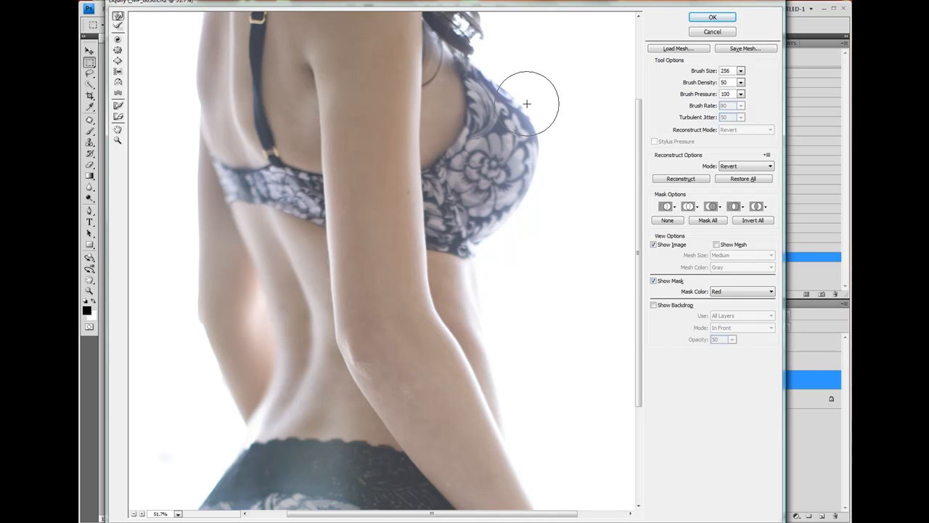
left_click_drag(516, 85, 510, 89)
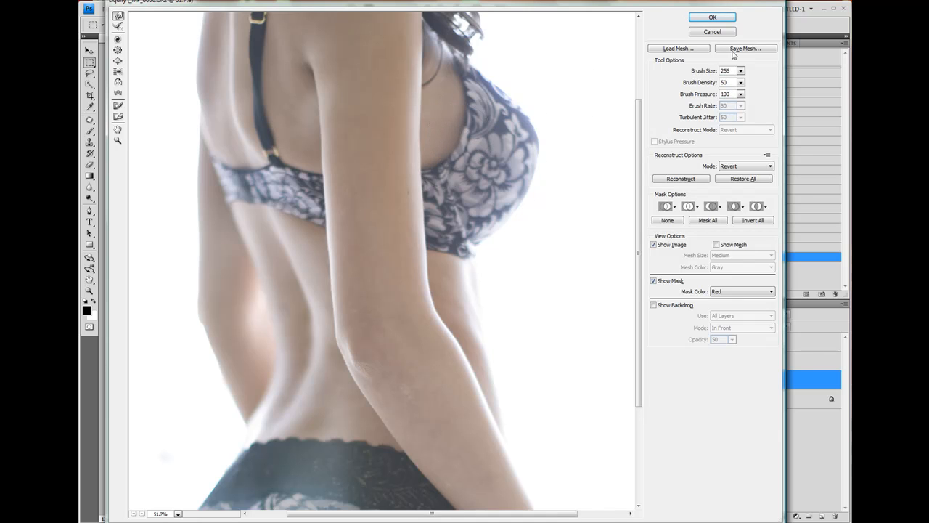
- Refine the bra cup's inner edge with brush size 151 and its front edge with brush size 301
left_click(741, 71)
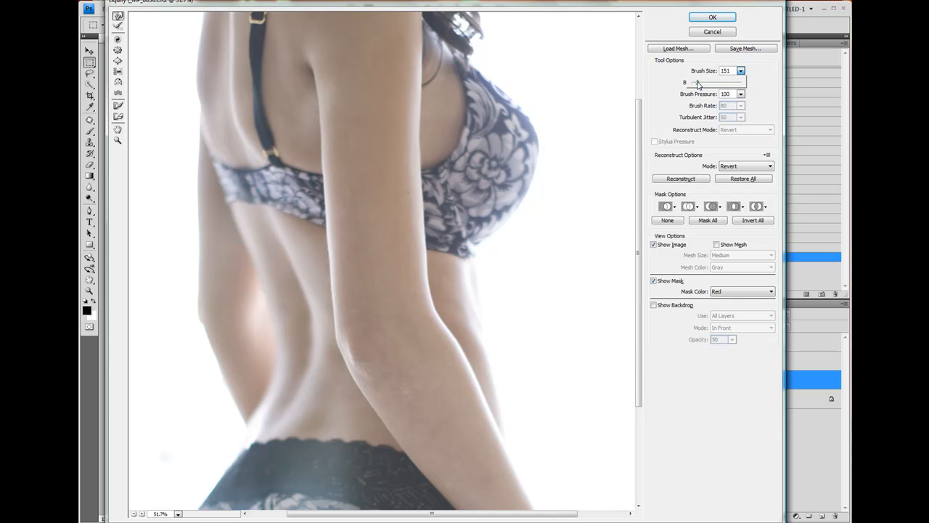
left_click(461, 134)
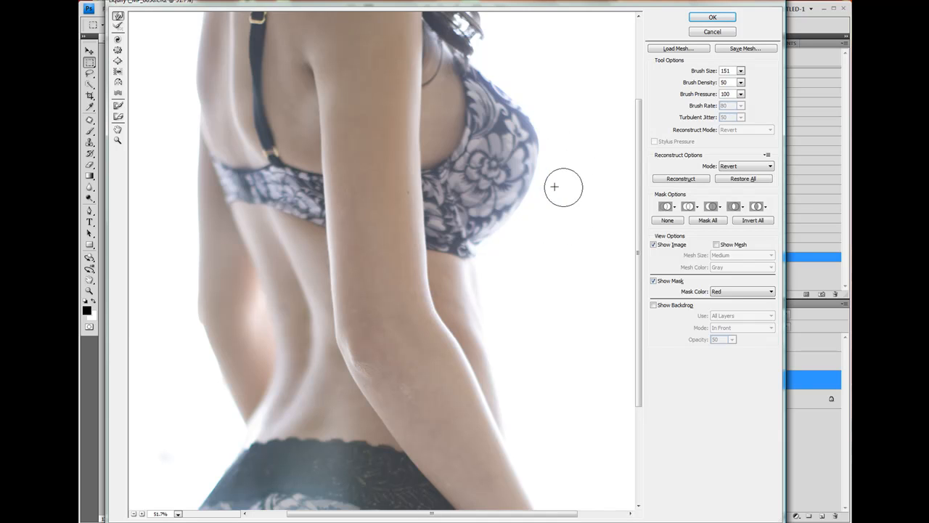
left_click(741, 71)
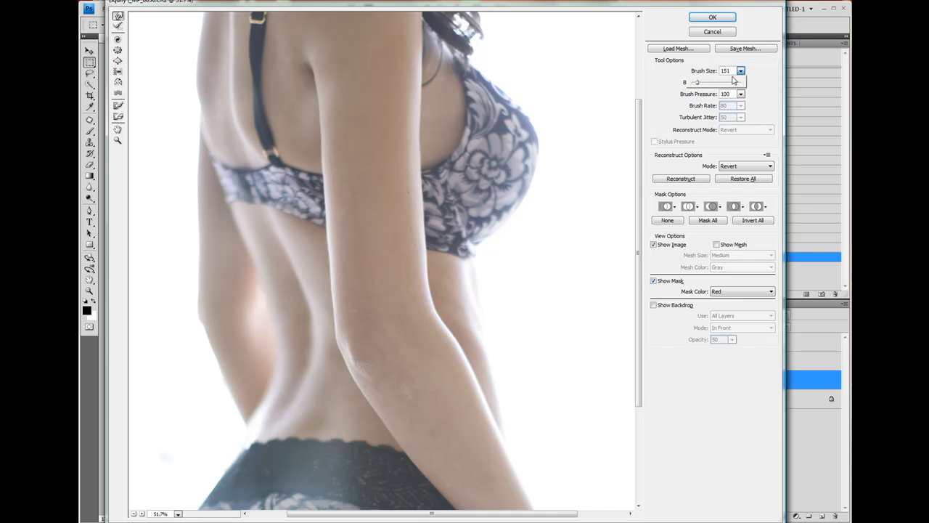
left_click(534, 171)
left_click(535, 171)
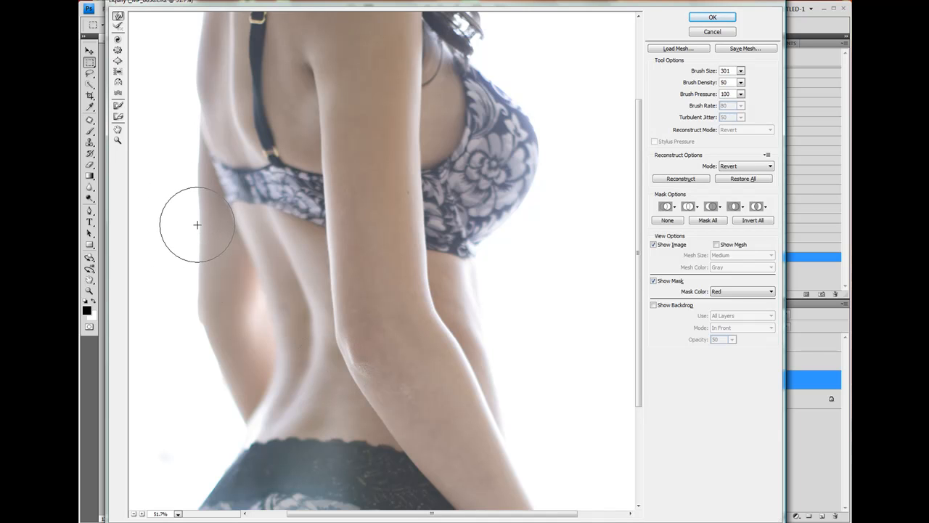
- Smooth the far arm's outer edge near the bra band, apply the Liquify changes and clear the marquee selection
left_click_drag(196, 180, 195, 204)
left_click_drag(189, 153, 197, 135)
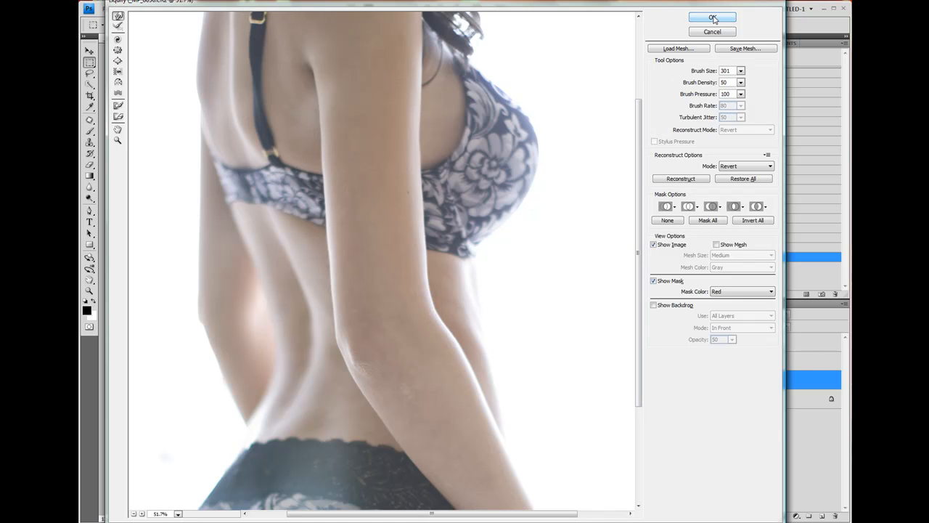
key("Return")
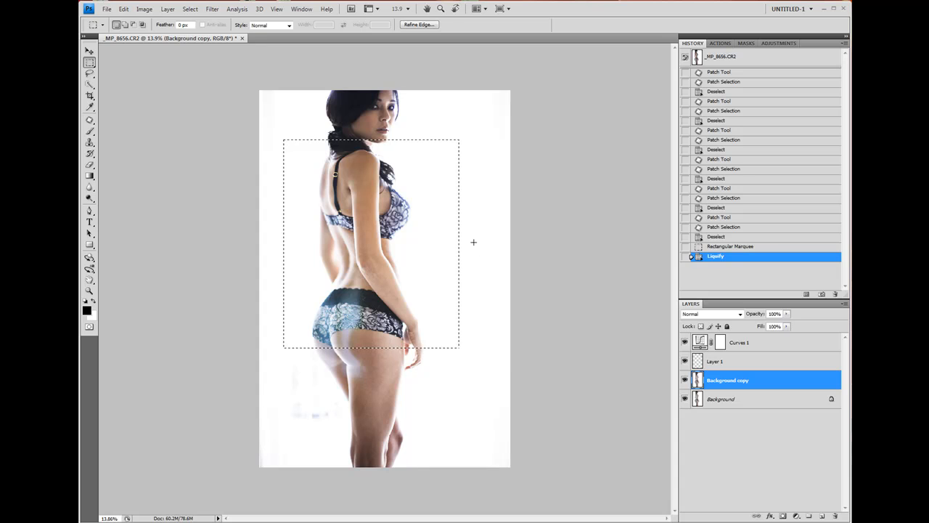
key("ctrl+d")
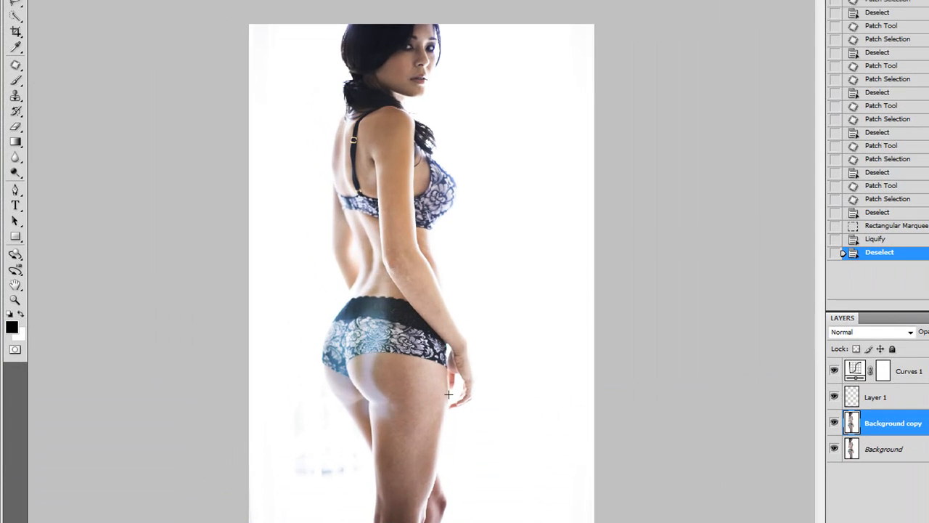